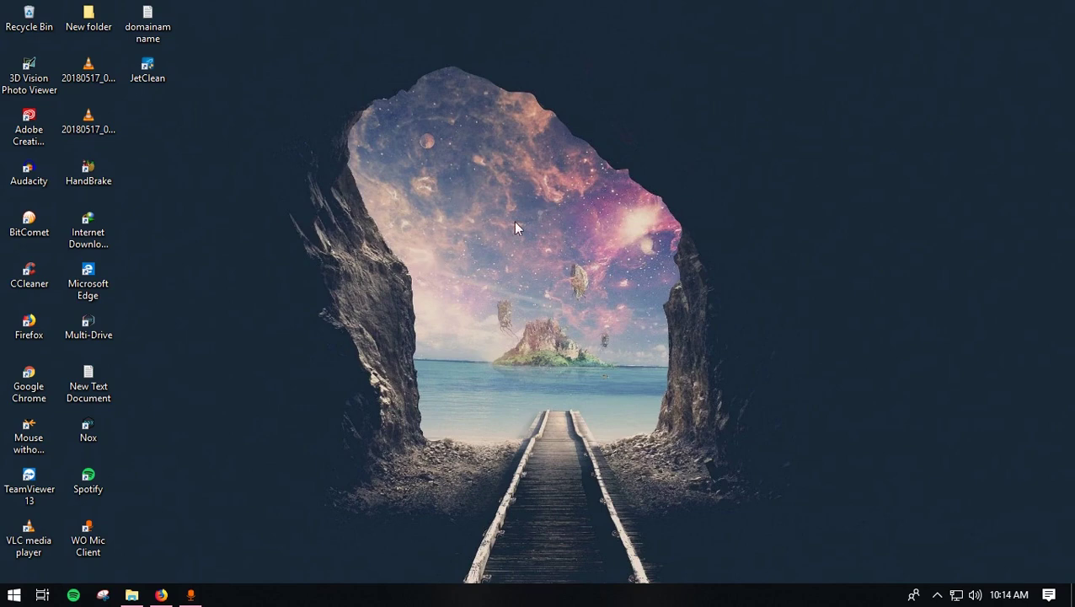
# Step: Open Start menu search to look for Command Prompt
pyautogui.press('super')
# Step: Search for cmd and run Command Prompt as administrator
pyautogui.write('cmd')
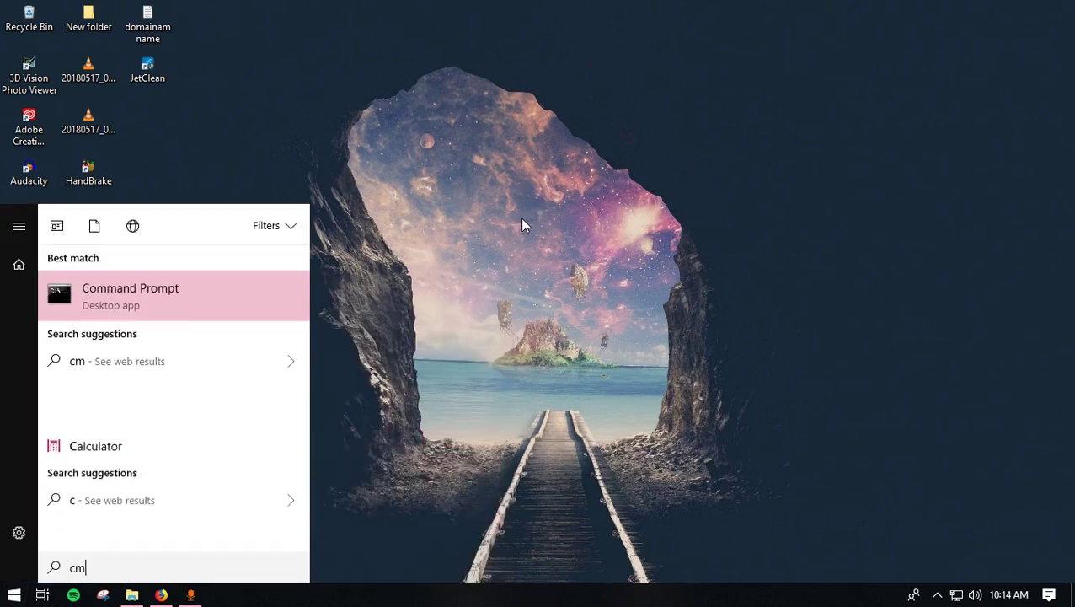
pyautogui.rightClick(173, 291)
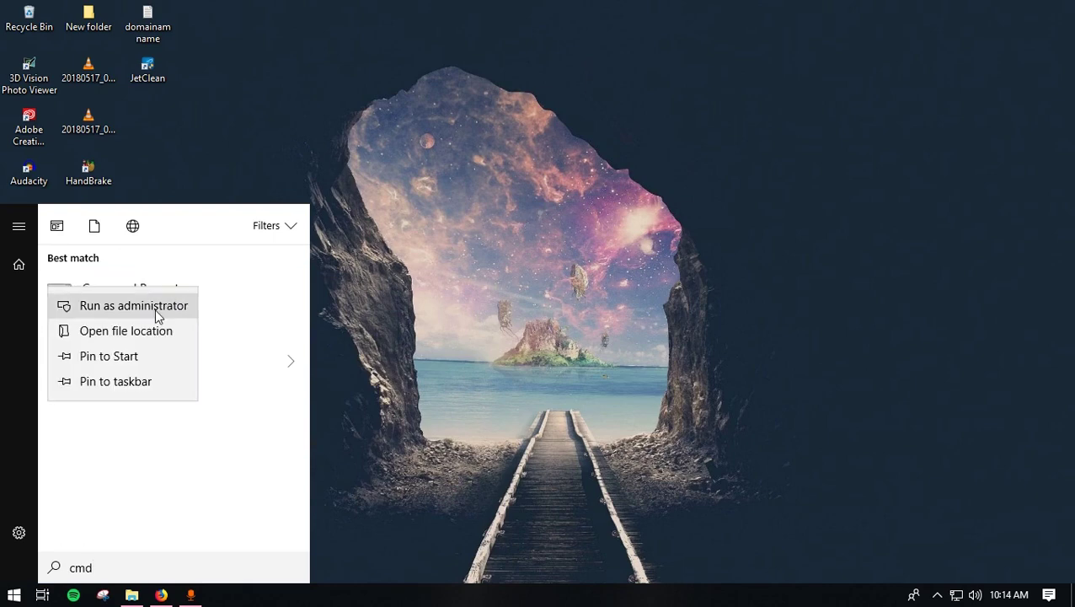
pyautogui.click(156, 308)
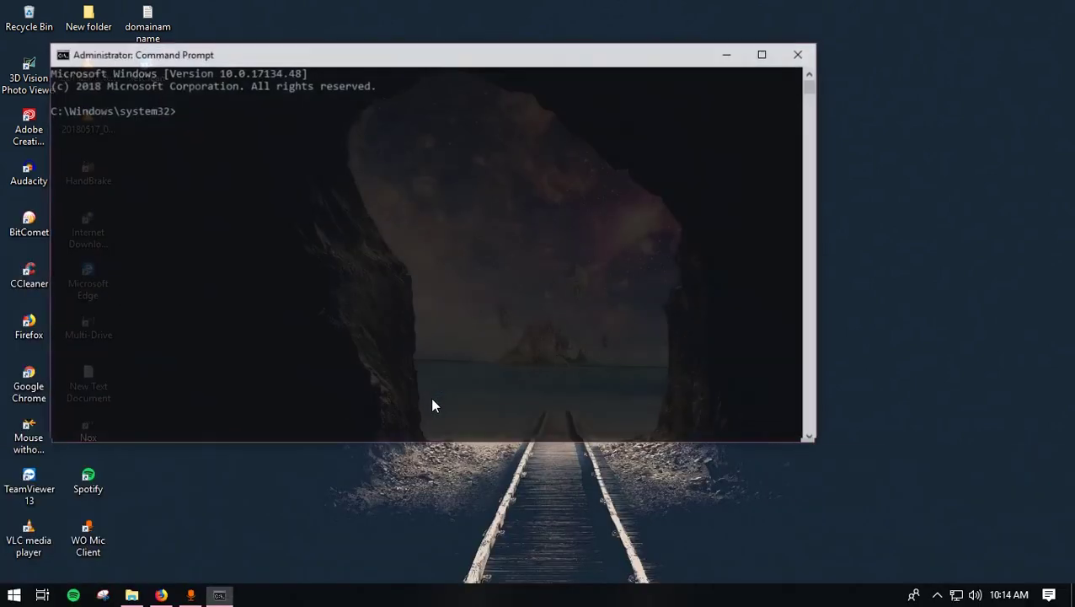
# Step: Paste the powercfg -duplicatescheme e9a42b02-d5df-448d-aa00-03f14749eb61 command into the console, then search Start for 'power'
pyautogui.moveTo(402, 52); pyautogui.dragTo(625, 158)
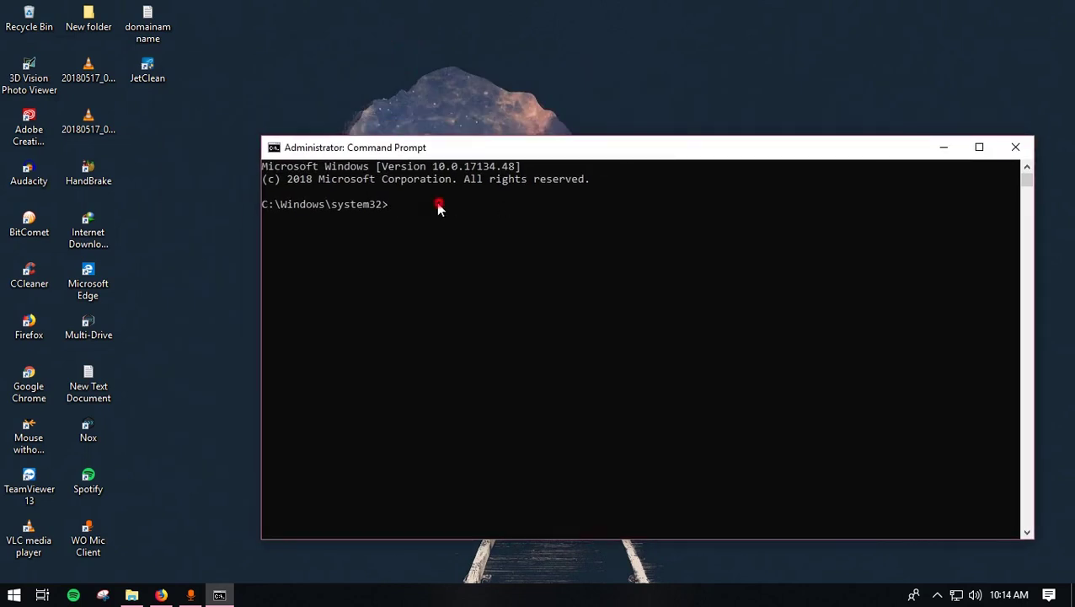
pyautogui.moveTo(445, 204); pyautogui.dragTo(294, 206)
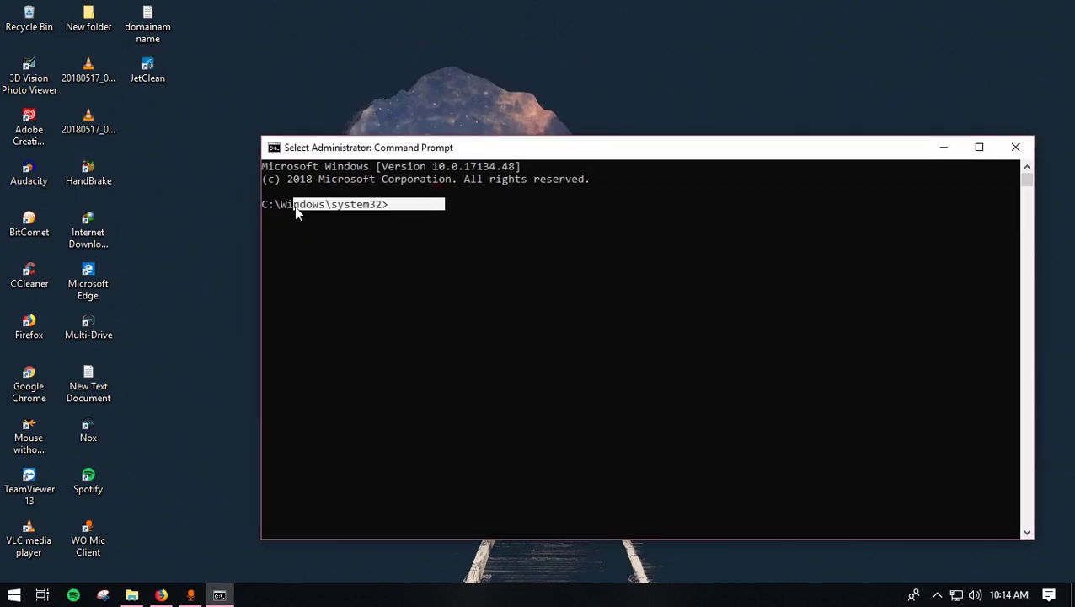
pyautogui.click(397, 217)
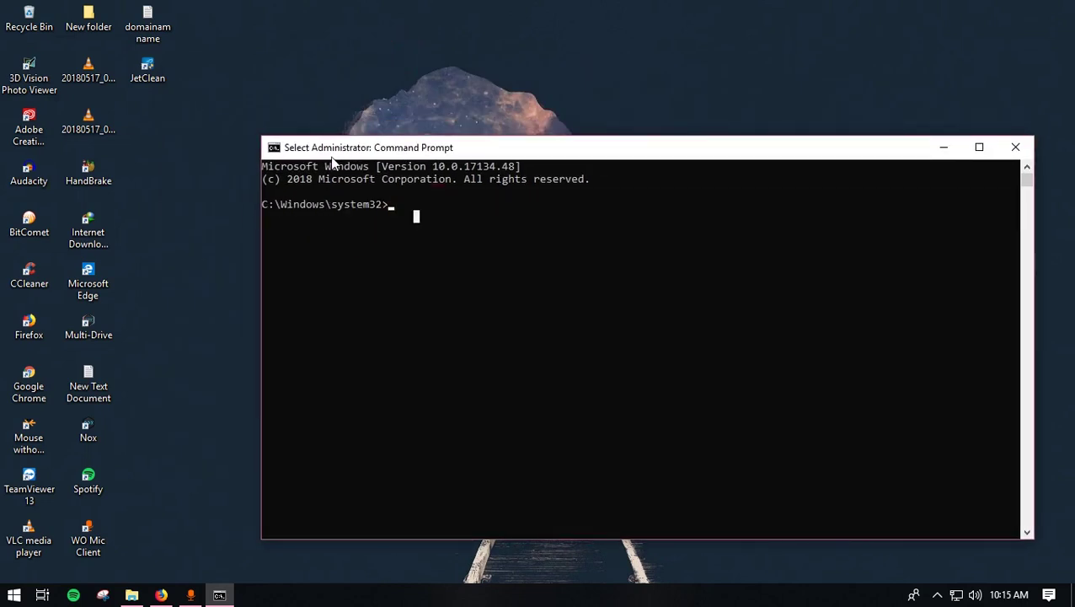
pyautogui.moveTo(523, 158); pyautogui.dragTo(493, 144)
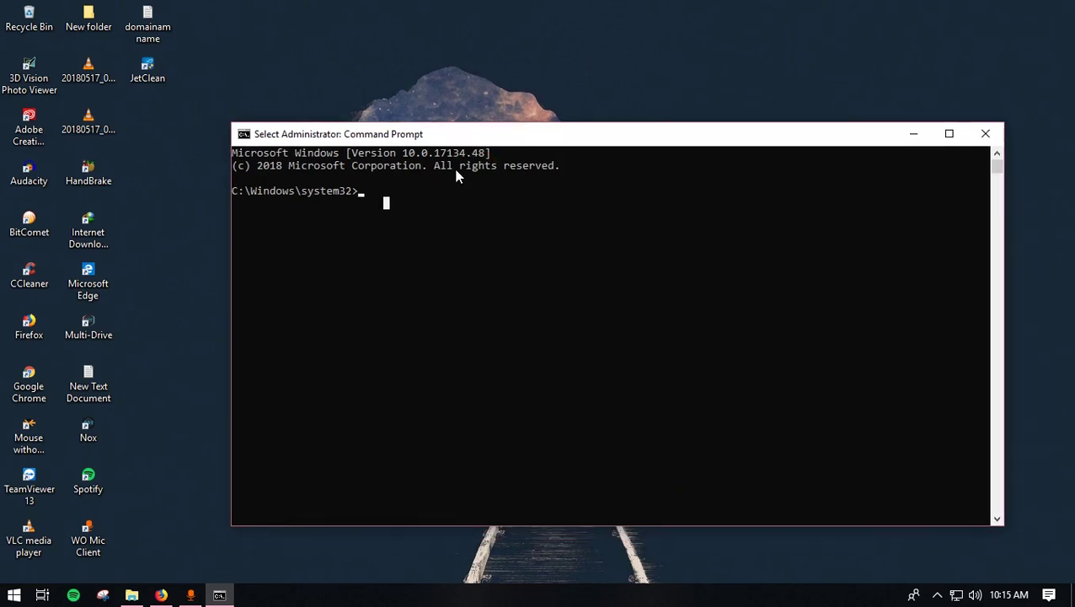
pyautogui.press('Escape')
pyautogui.click(387, 184)
pyautogui.press('Escape')
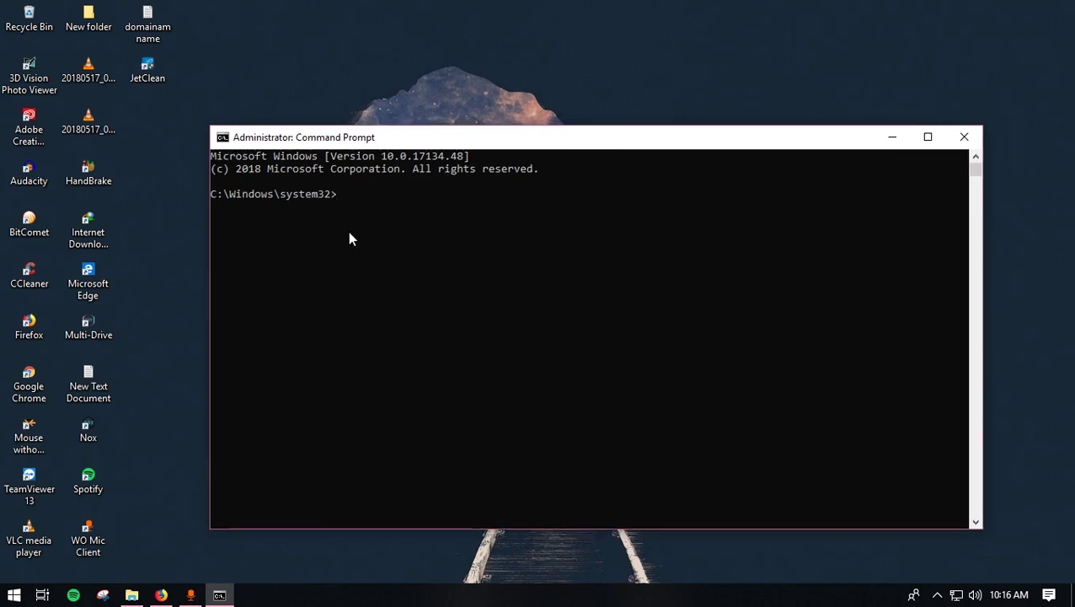
pyautogui.write('powercfg -duplicatescheme e9a42b02-d5df-448d-aa00-03f14749eb61')
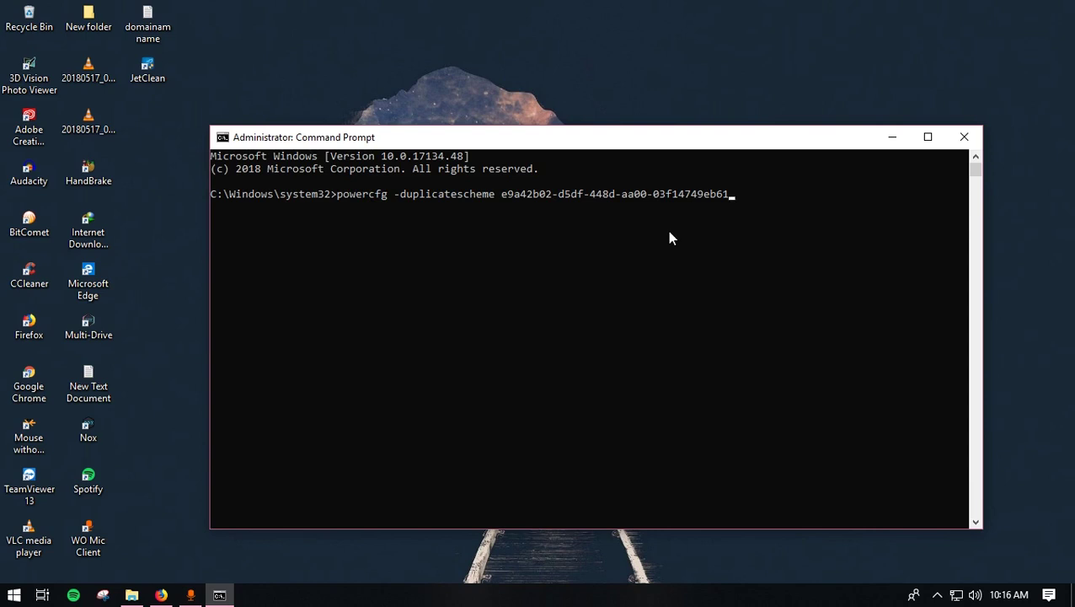
pyautogui.press('super')
pyautogui.write('power')
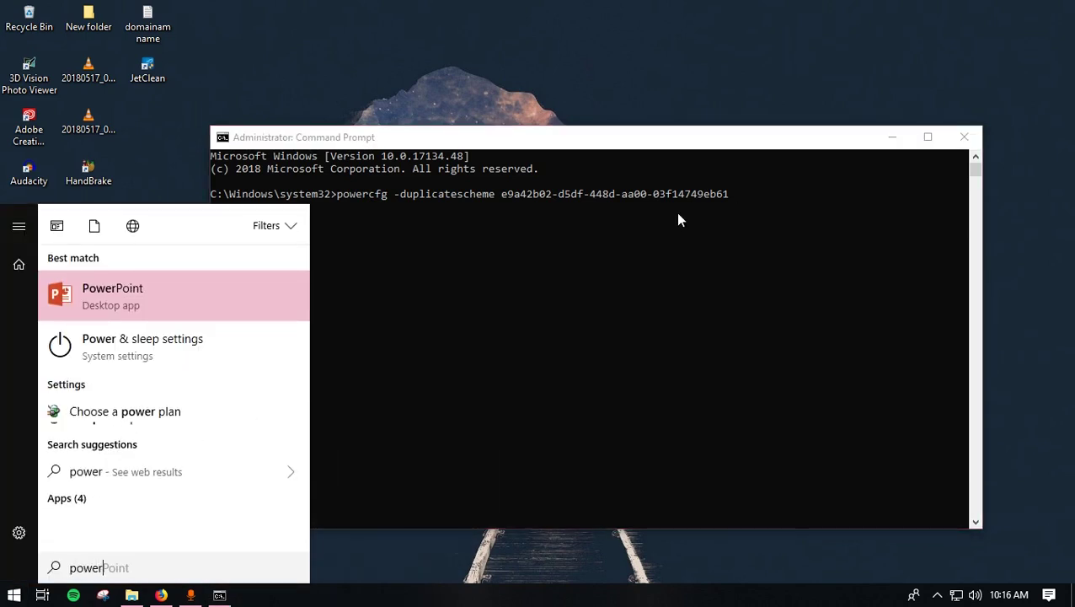
# Step: Show the additional plans in Power Options, including High performance and Ultimate Performance, then return to the console
pyautogui.click(129, 412)
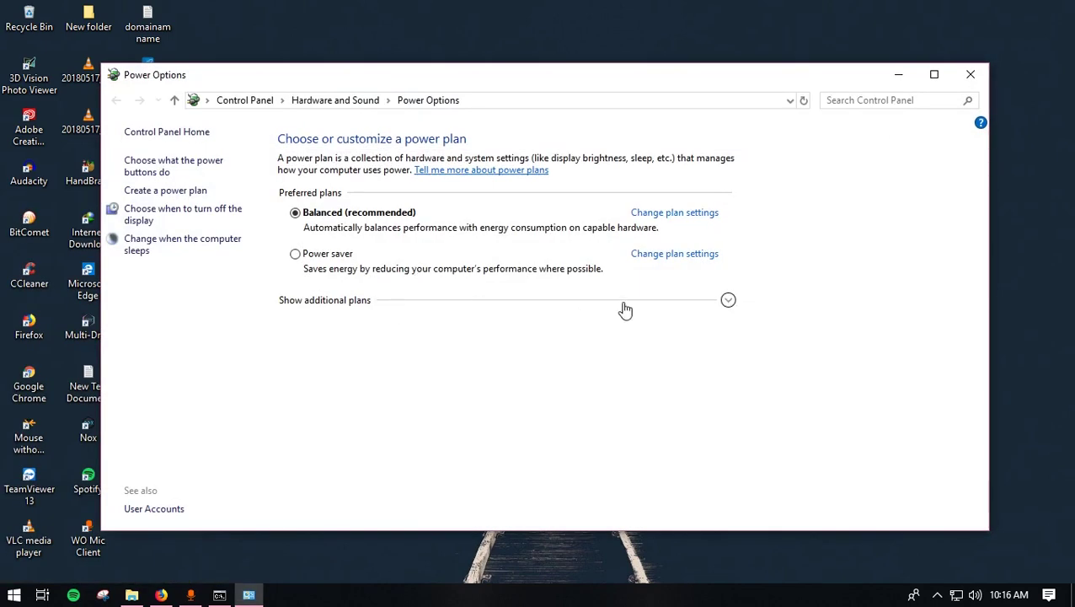
pyautogui.click(677, 301)
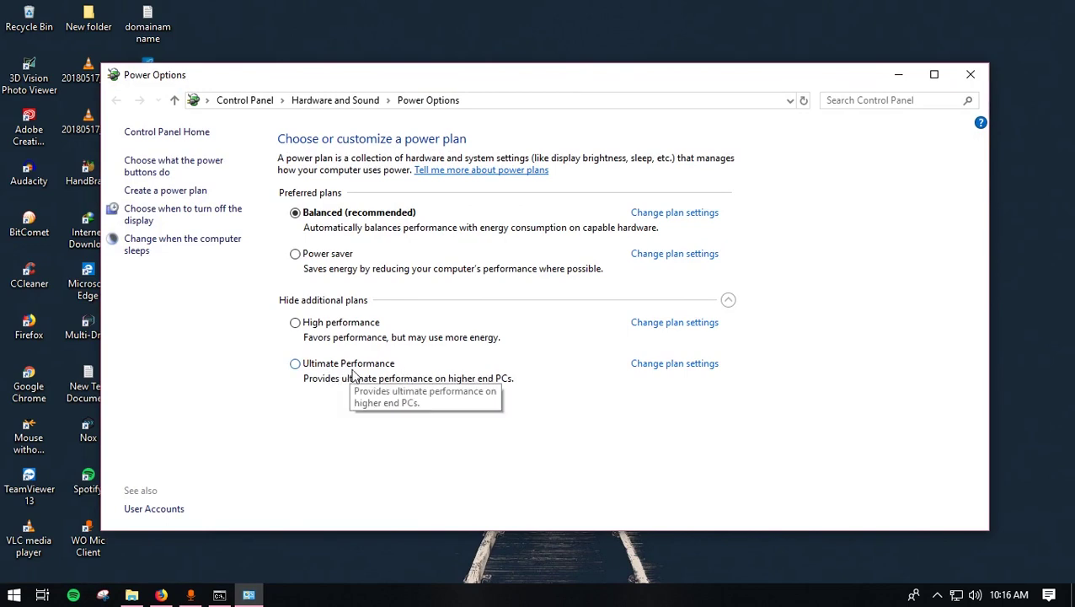
pyautogui.click(899, 75)
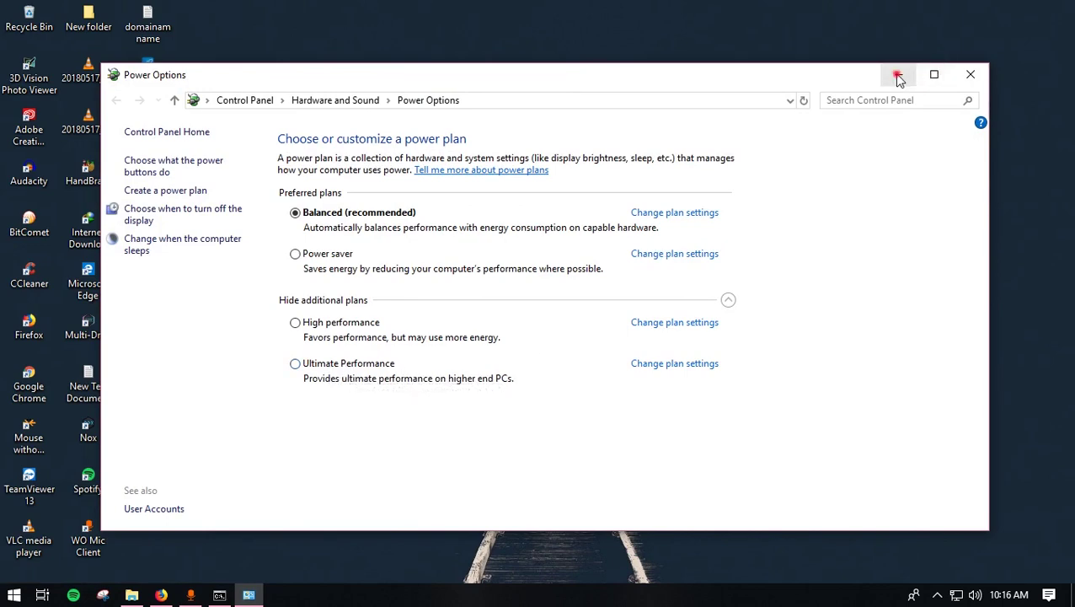
pyautogui.click(804, 208)
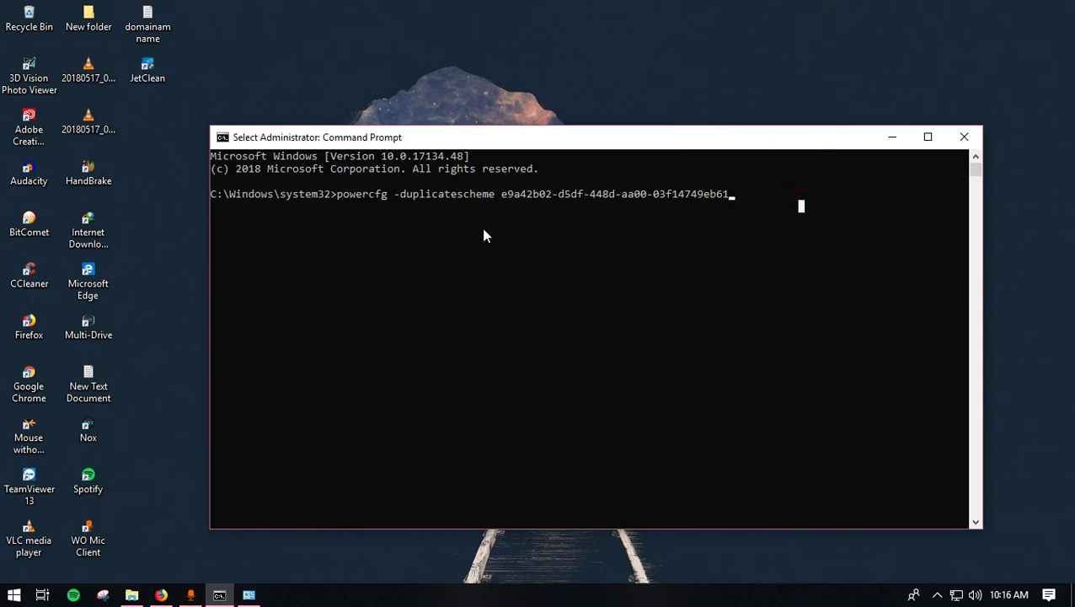
# Step: Run the powercfg duplicate-scheme command and highlight the new Ultimate Performance scheme in the output
pyautogui.click(819, 216)
pyautogui.press('Escape')
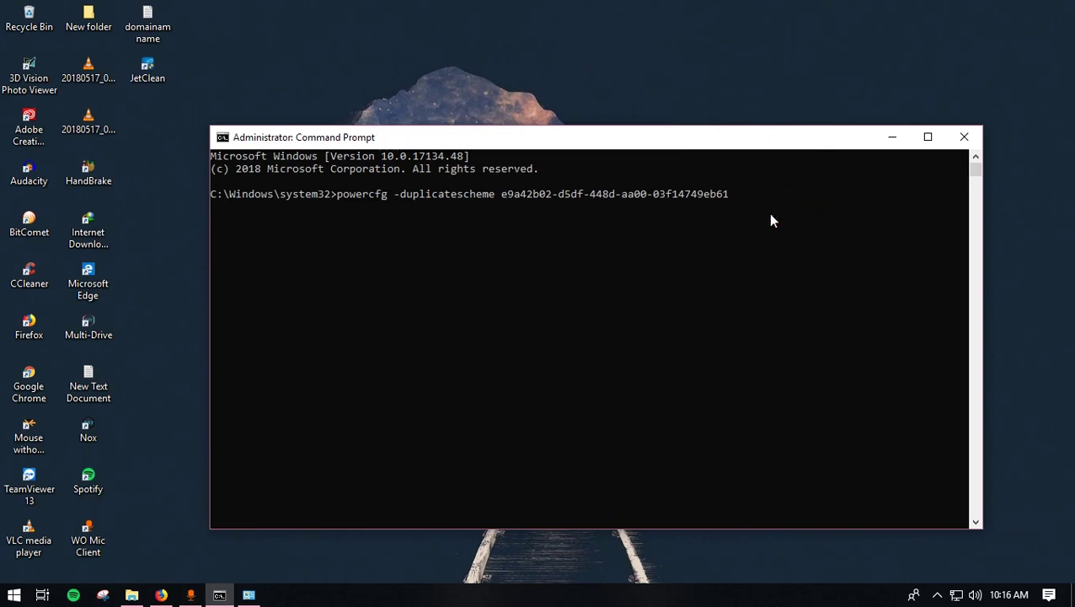
pyautogui.press('Return')
pyautogui.press('Return')
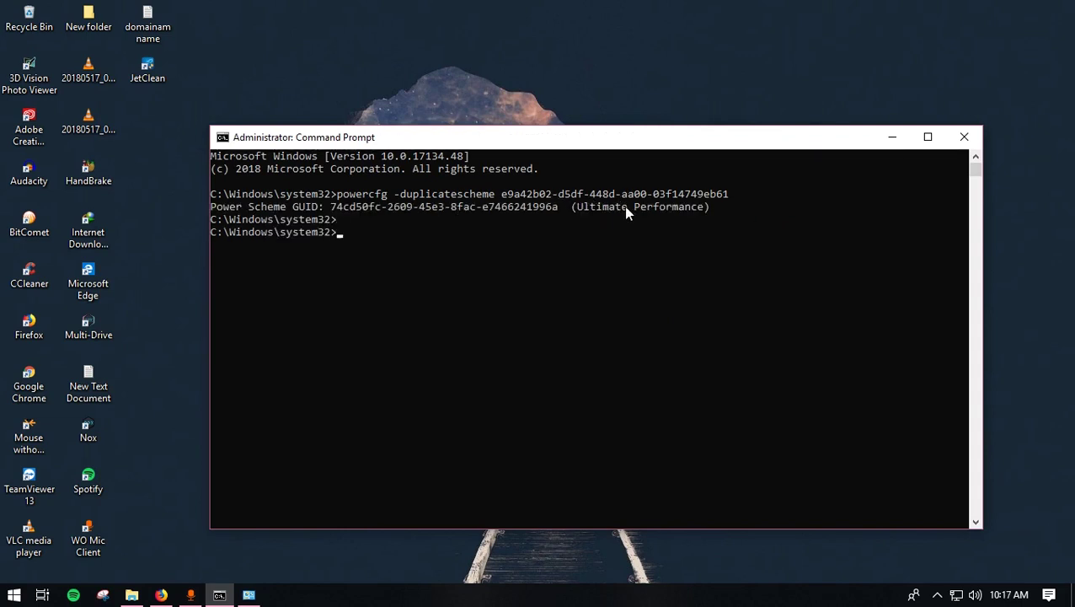
pyautogui.moveTo(591, 206); pyautogui.dragTo(709, 207)
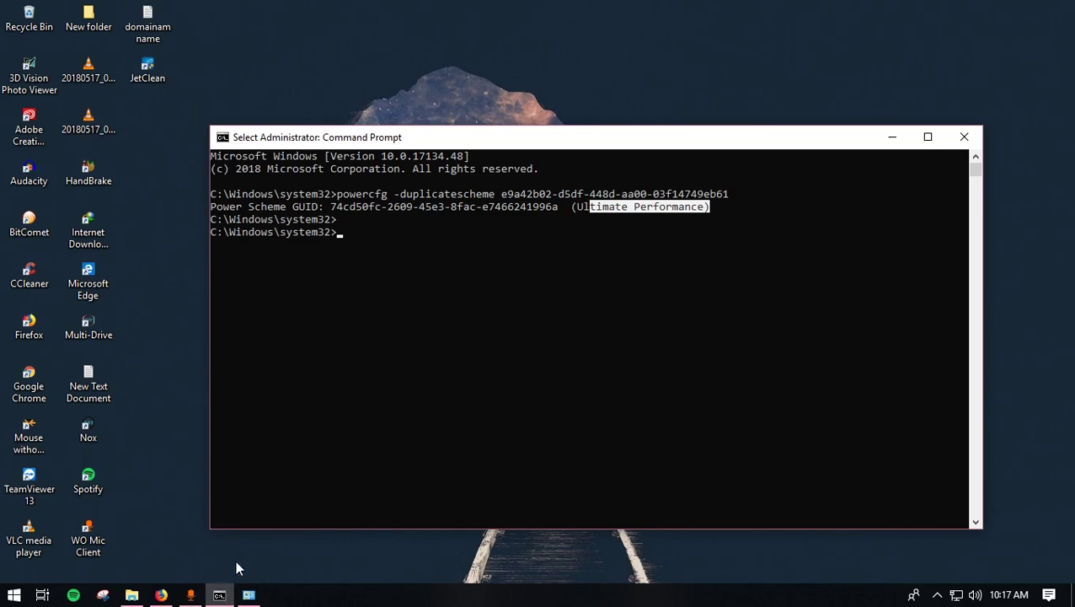
pyautogui.click(248, 595)
# Step: Make Ultimate Performance the active power plan, then close Power Options and Command Prompt
pyautogui.click(330, 364)
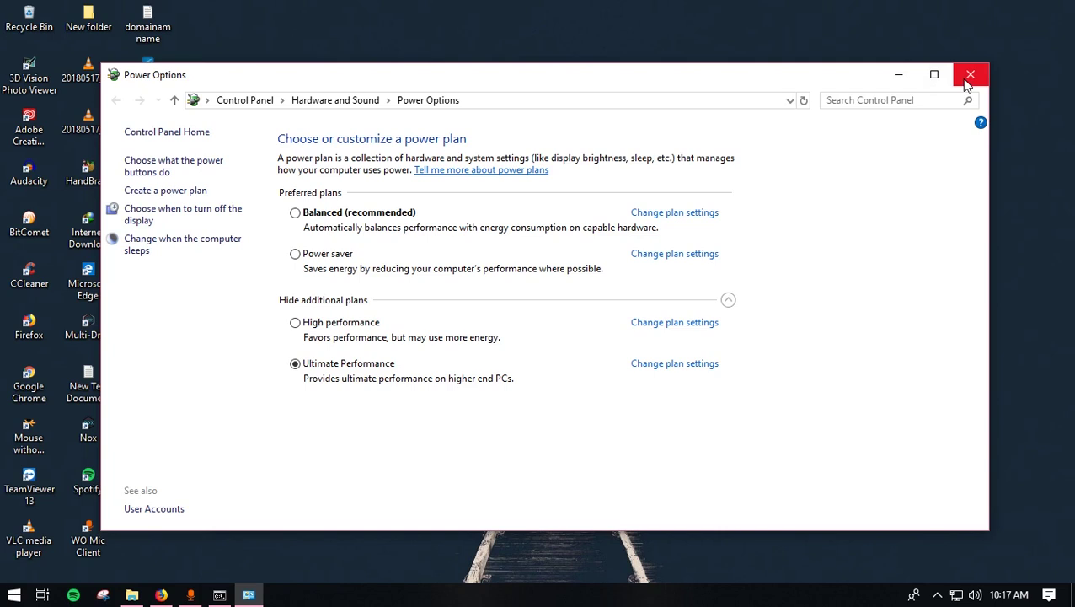
pyautogui.click(320, 216)
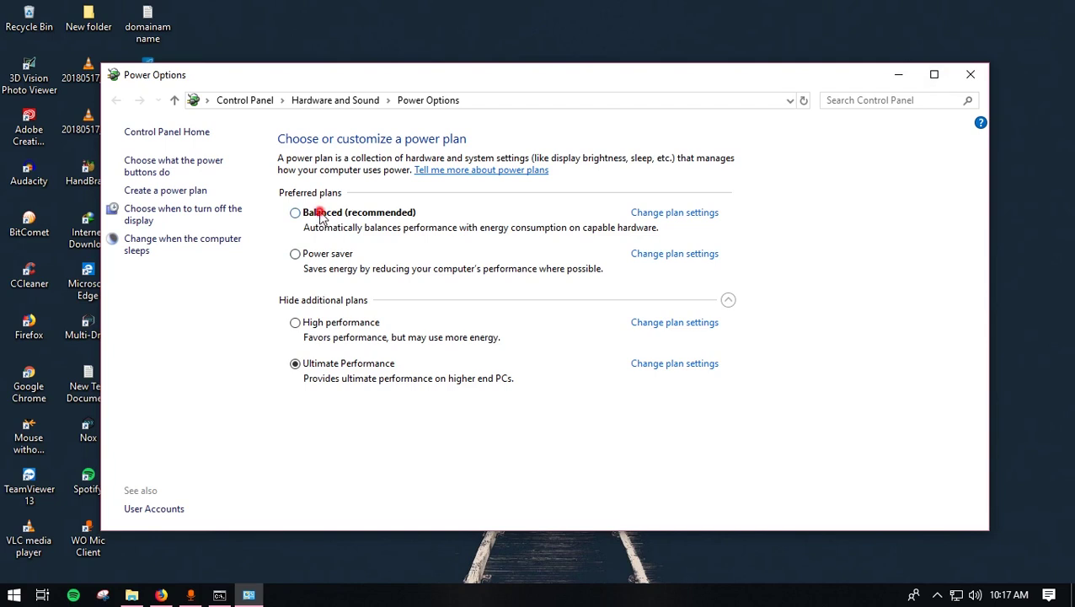
pyautogui.click(331, 363)
pyautogui.click(971, 74)
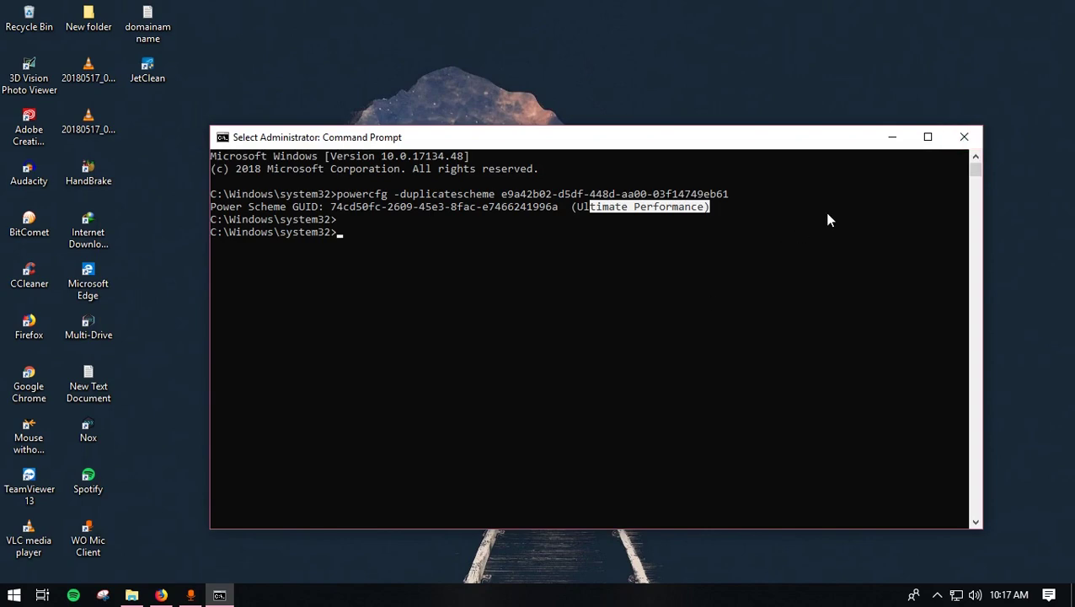
pyautogui.click(967, 139)
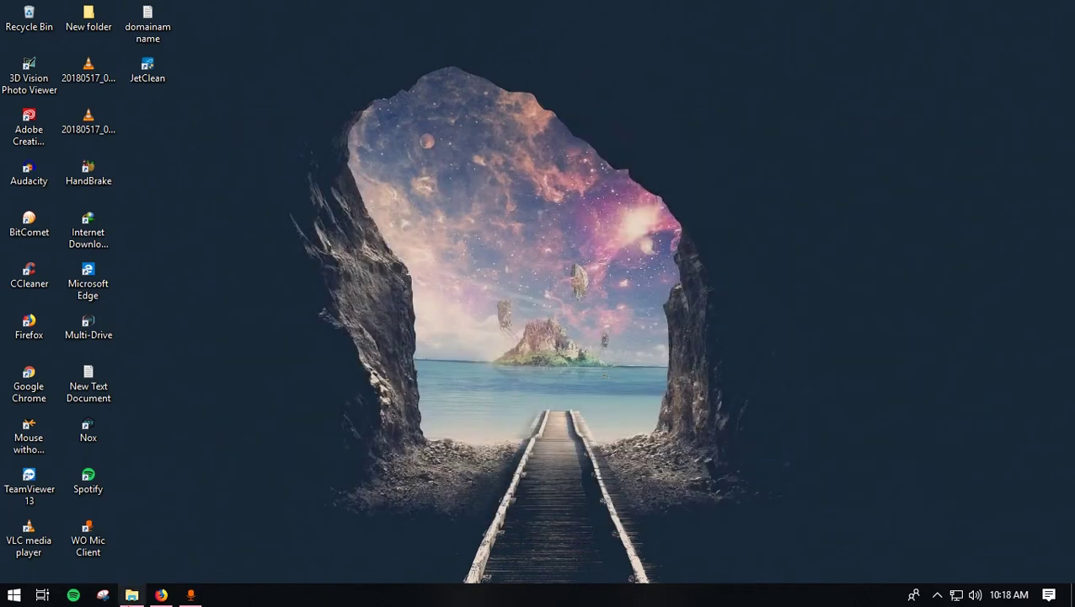
# Step: Open the Virtual Memory dialog from This PC's Properties via Advanced system settings and Performance options
pyautogui.click(131, 595)
pyautogui.click(376, 456)
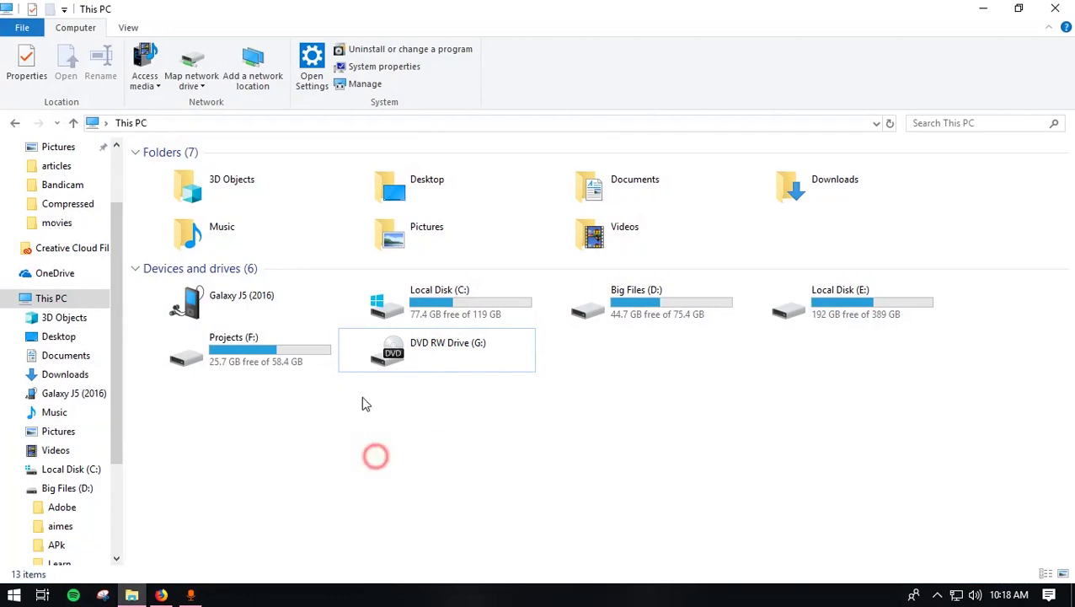
pyautogui.rightClick(537, 442)
pyautogui.click(612, 423)
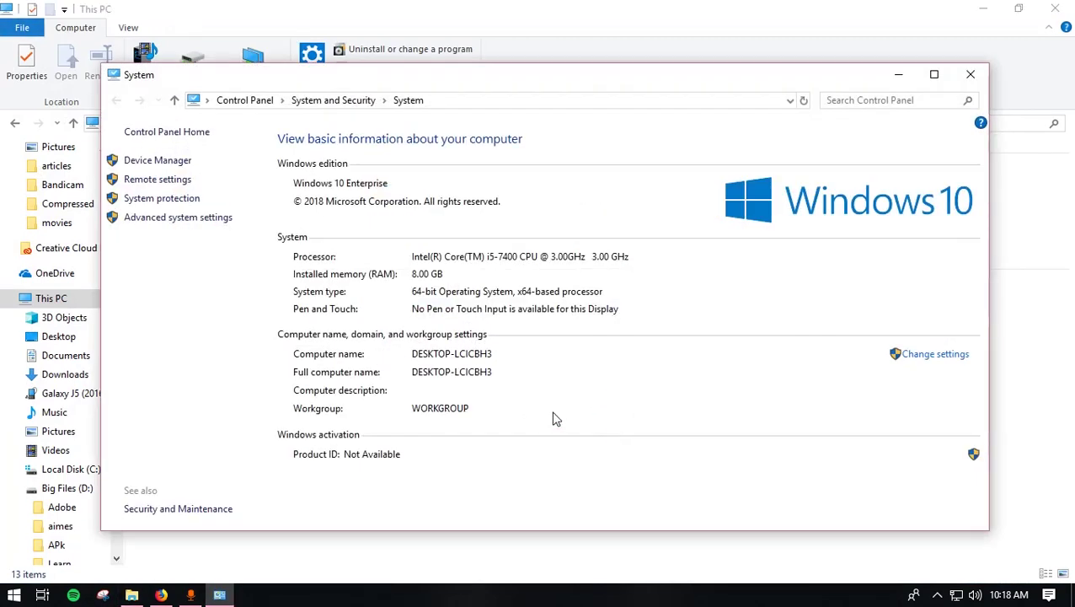
pyautogui.click(935, 355)
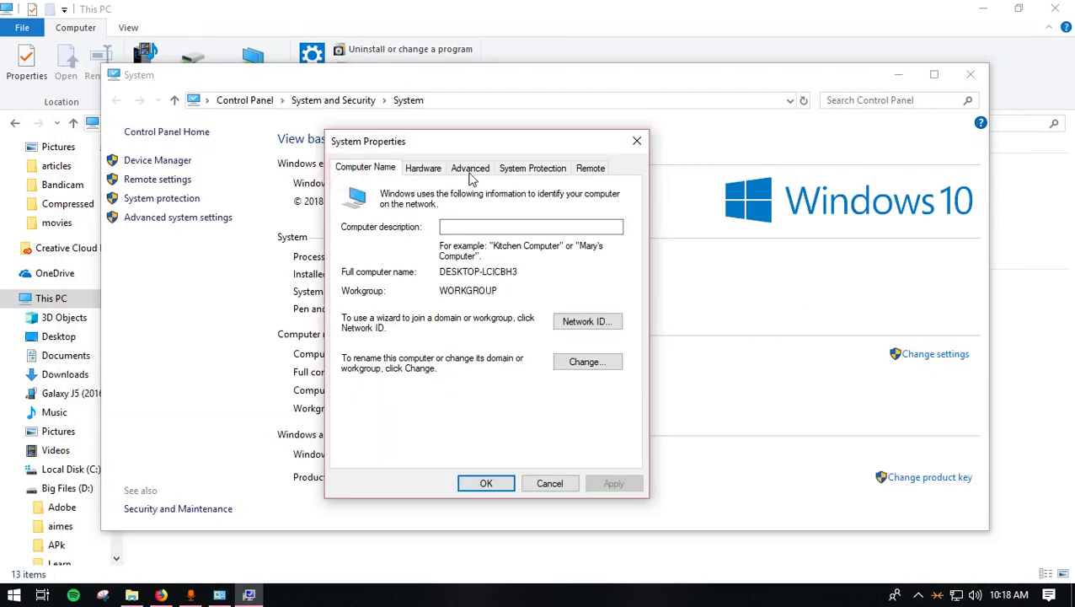
pyautogui.click(470, 169)
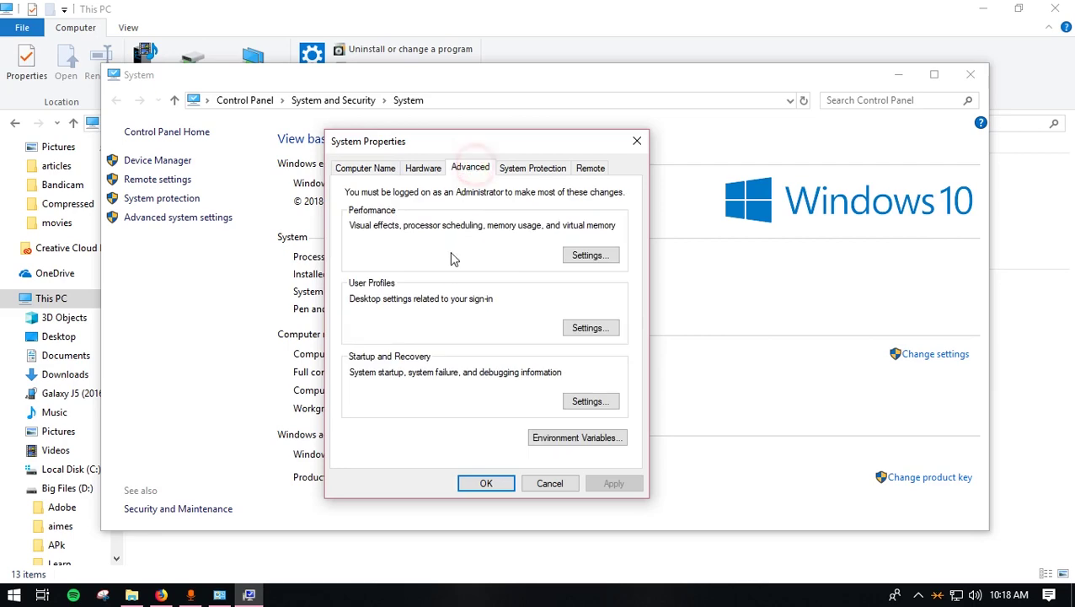
pyautogui.click(588, 254)
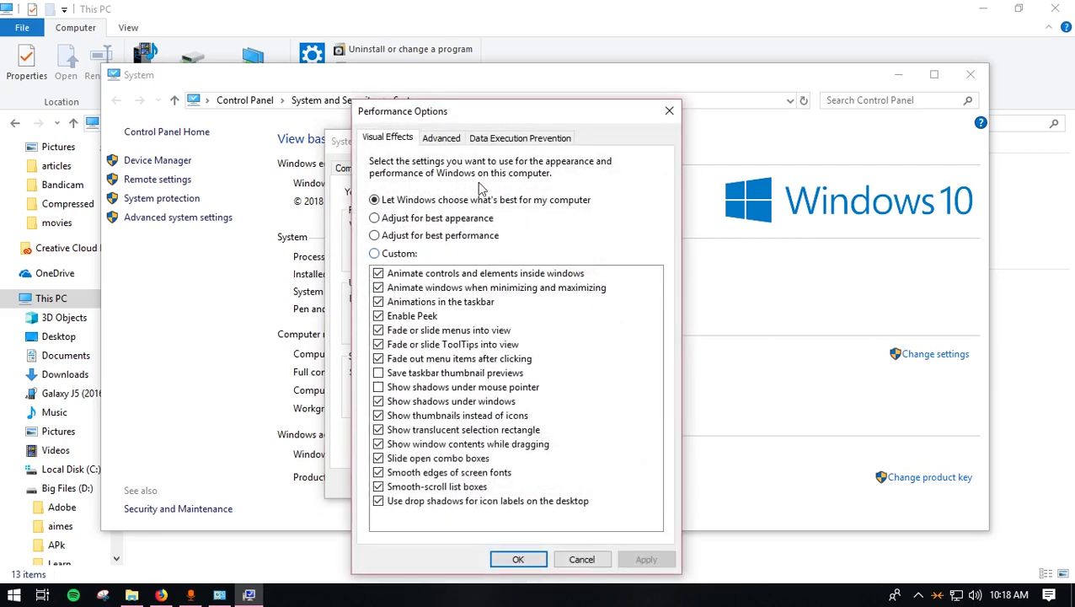
pyautogui.click(444, 139)
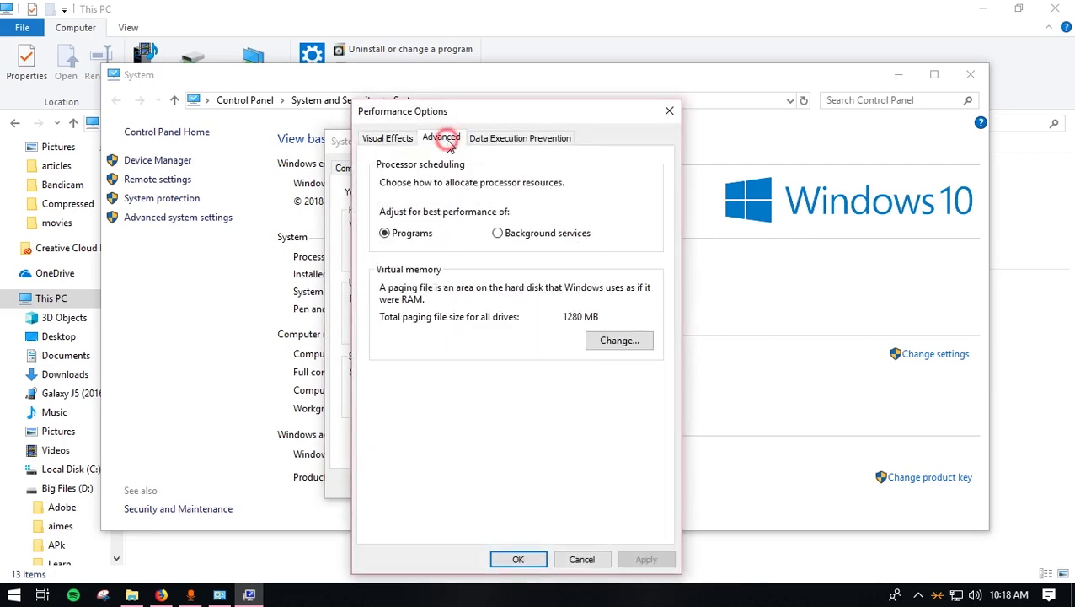
pyautogui.click(610, 341)
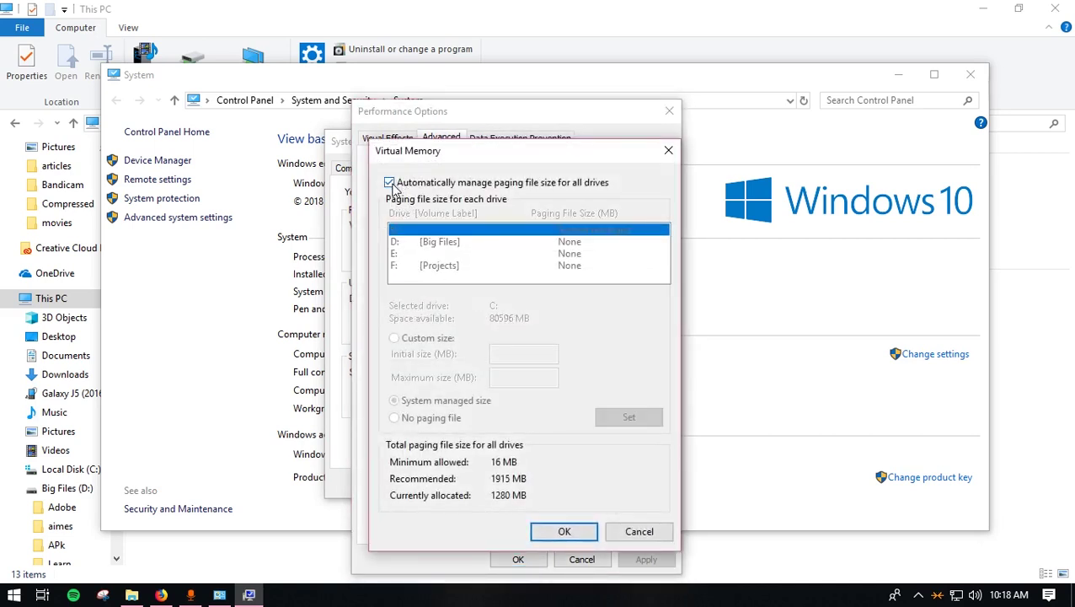
# Step: Turn off automatic paging file management and choose Custom size for drive C:
pyautogui.click(392, 184)
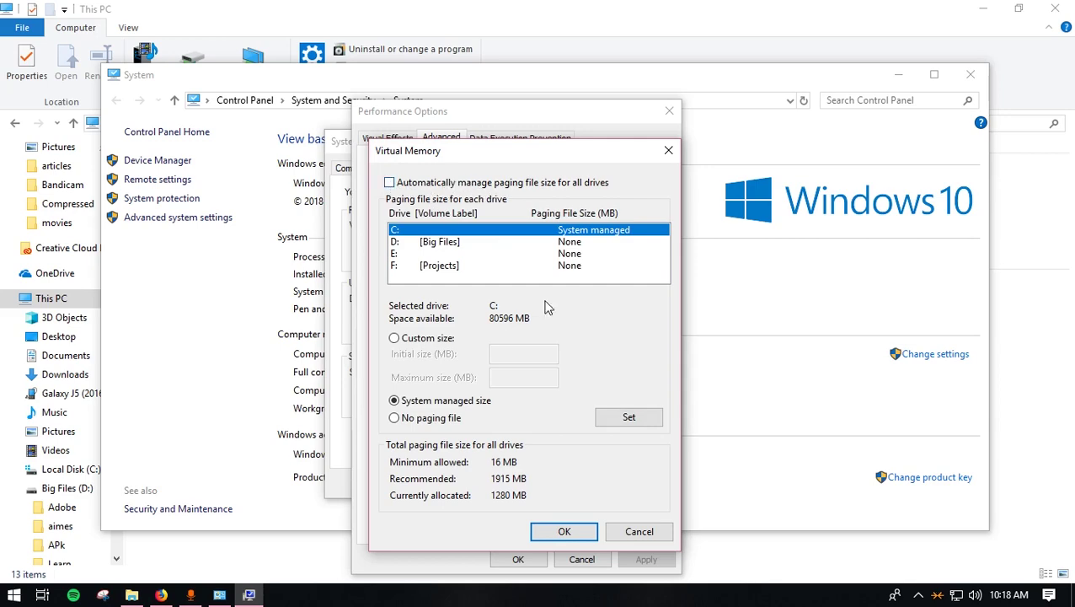
pyautogui.click(404, 340)
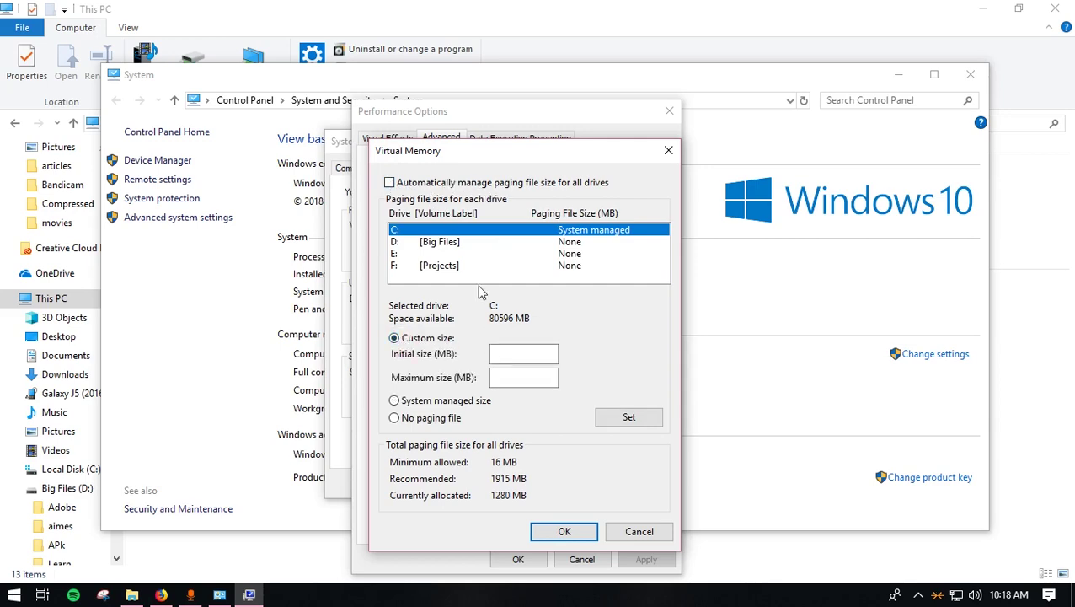
pyautogui.moveTo(466, 150); pyautogui.dragTo(626, 144)
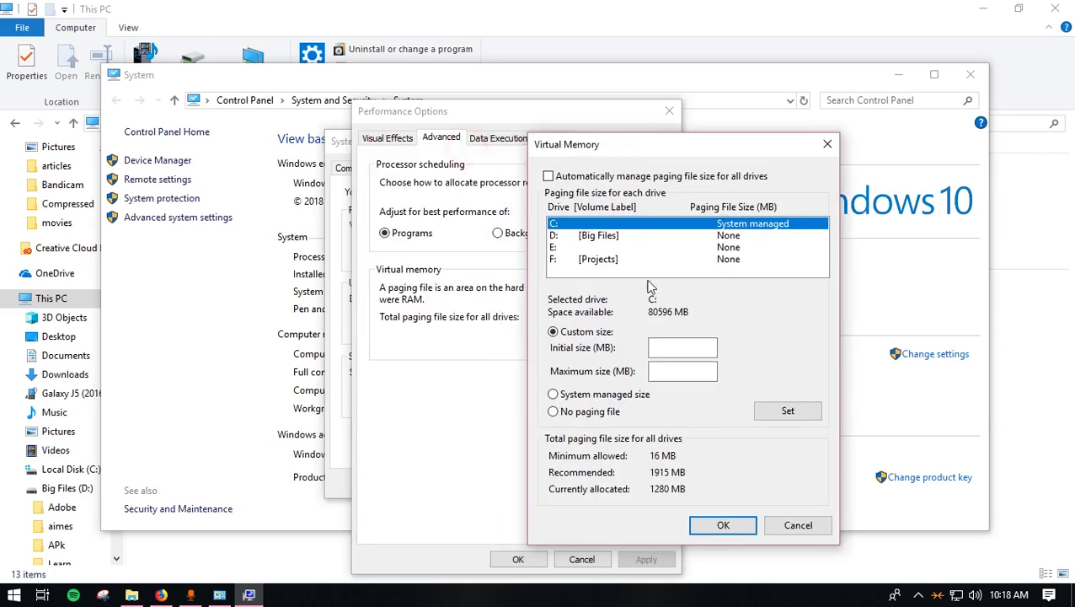
pyautogui.click(674, 344)
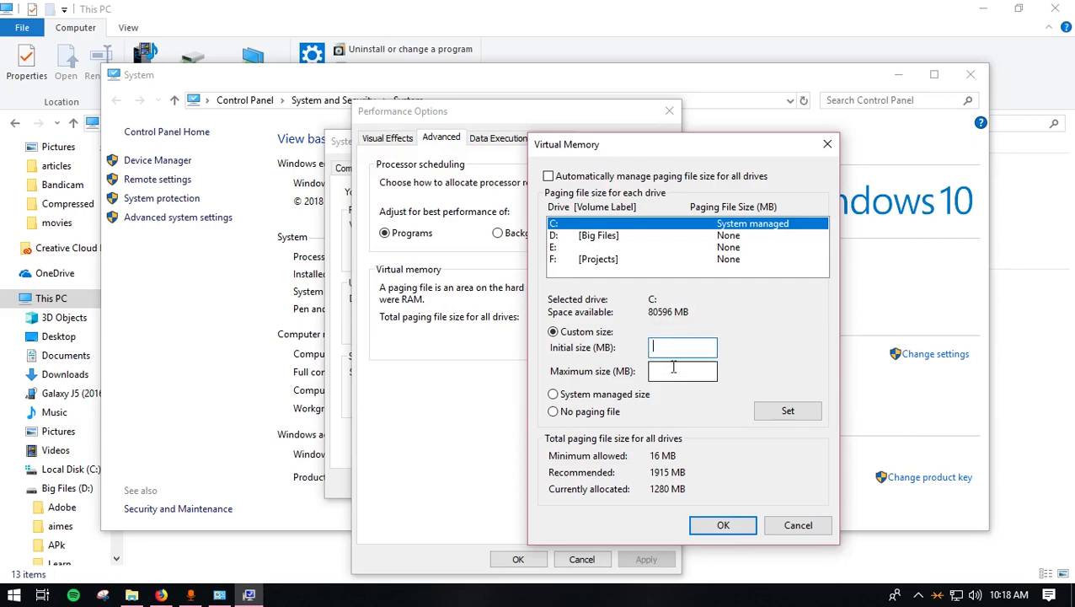
pyautogui.moveTo(678, 145); pyautogui.dragTo(771, 146)
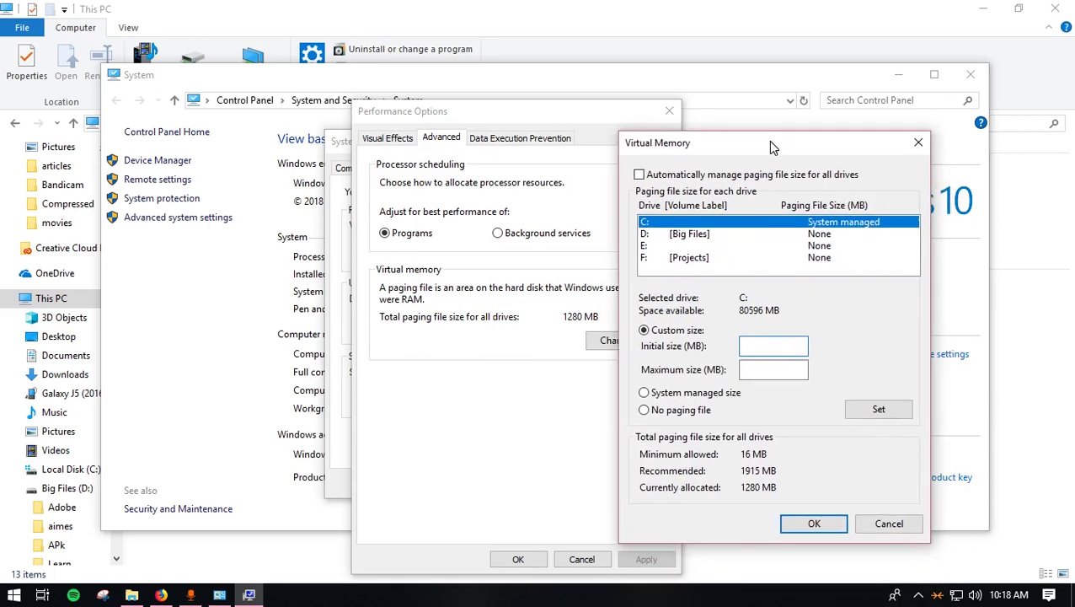
pyautogui.click(776, 343)
# Step: Give drive C: a custom paging file of 2000 MB initial and 4001 MB maximum
pyautogui.click(776, 344)
pyautogui.moveTo(789, 145); pyautogui.dragTo(696, 146)
pyautogui.click(668, 345)
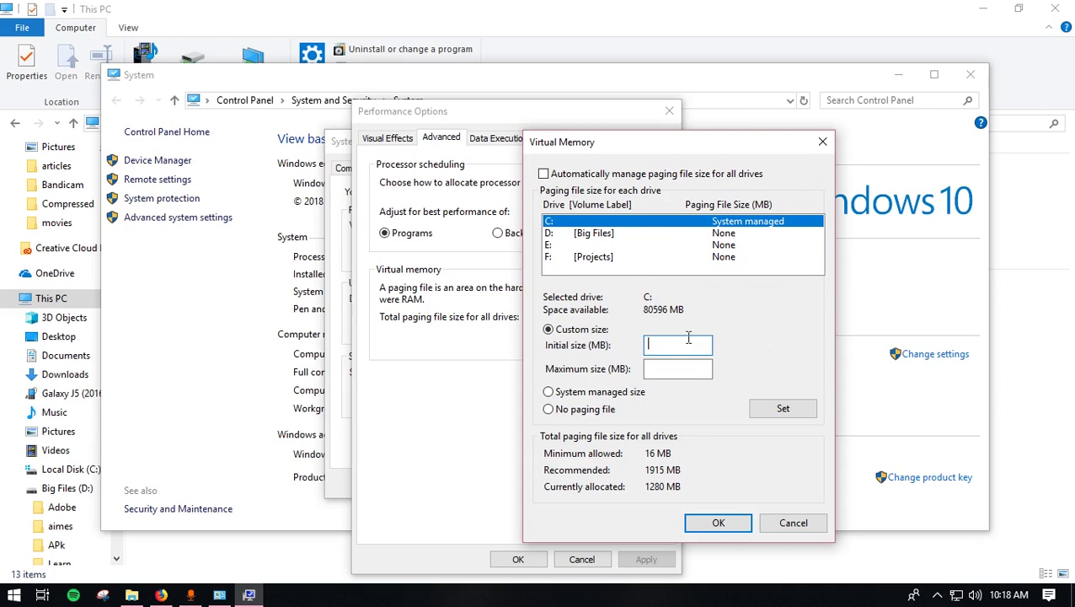
pyautogui.click(677, 344)
pyautogui.write('4000')
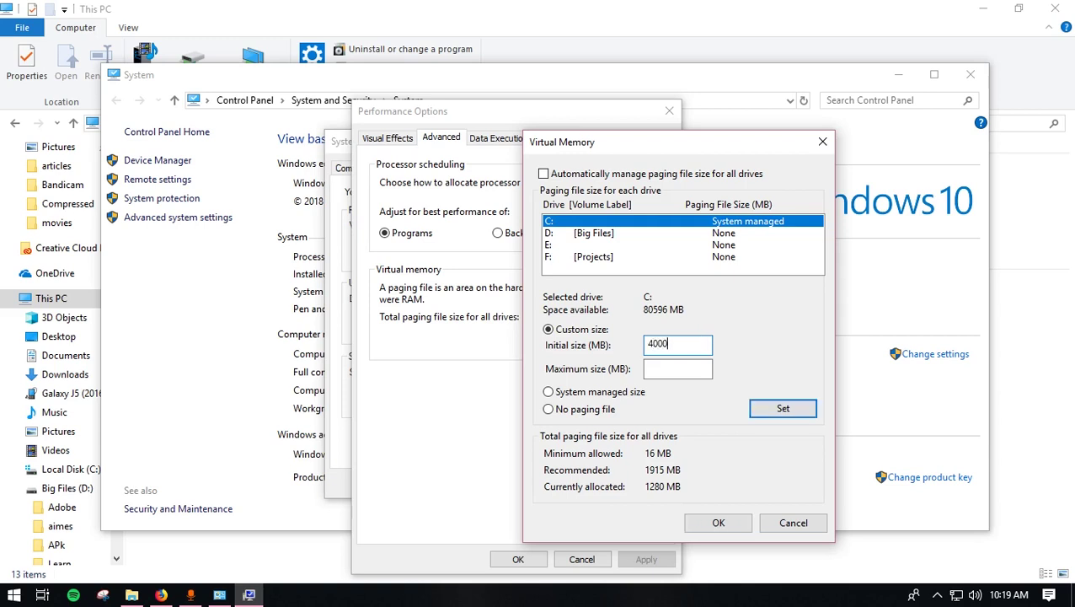
pyautogui.click(649, 368)
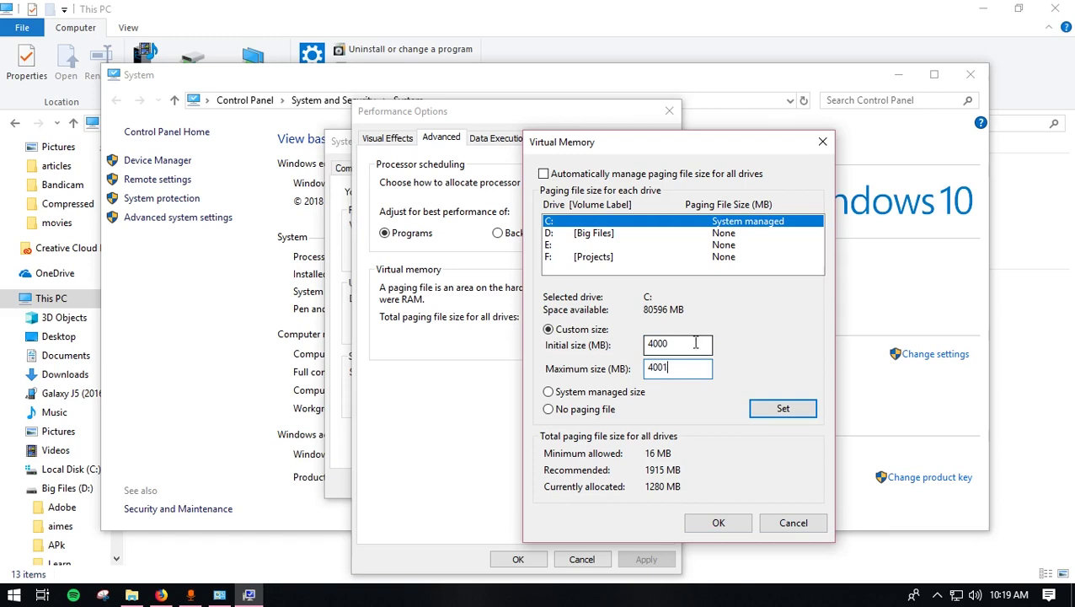
pyautogui.click(650, 346)
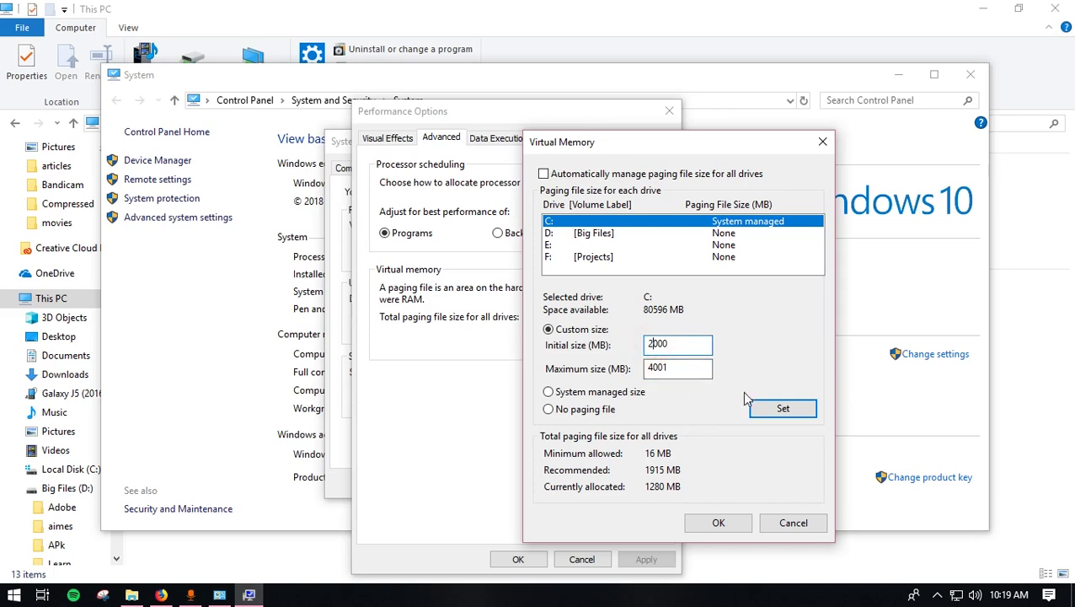
pyautogui.click(783, 410)
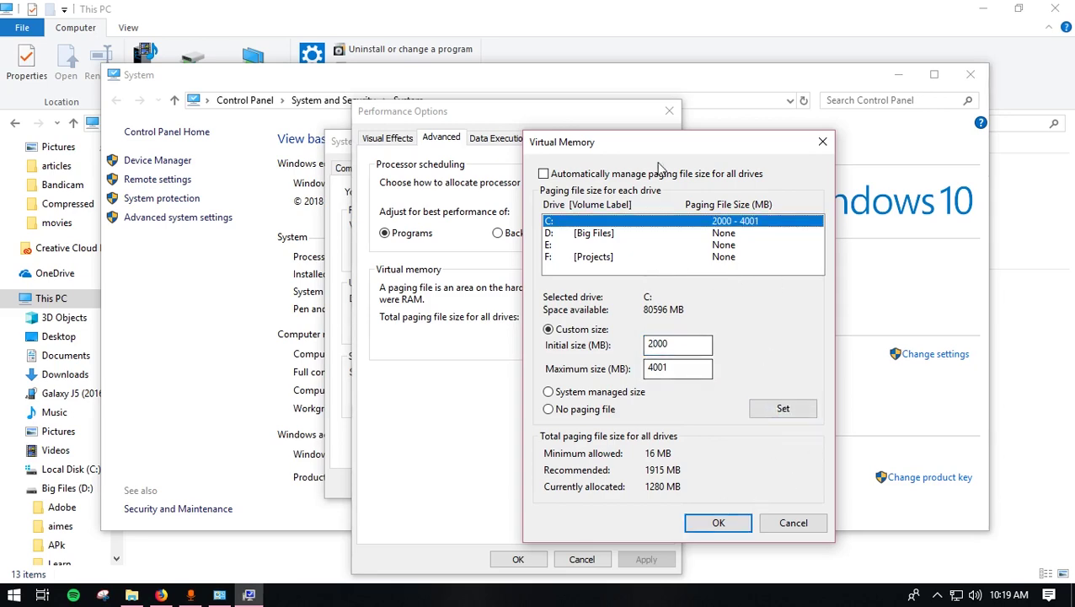
# Step: Confirm the new virtual memory settings and acknowledge the restart-required notice
pyautogui.moveTo(662, 143); pyautogui.dragTo(595, 104)
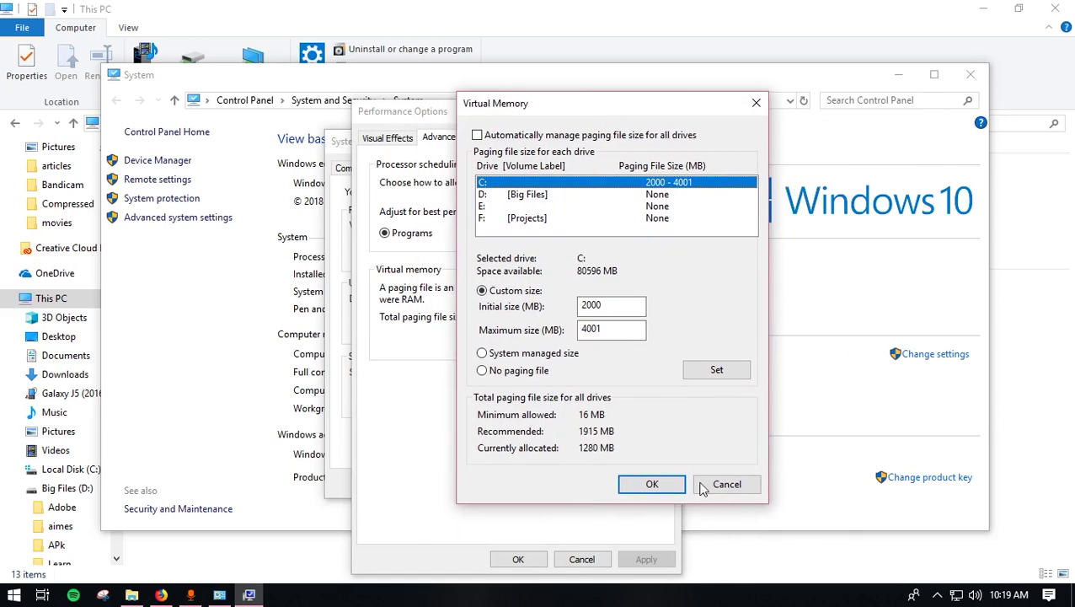
pyautogui.click(649, 484)
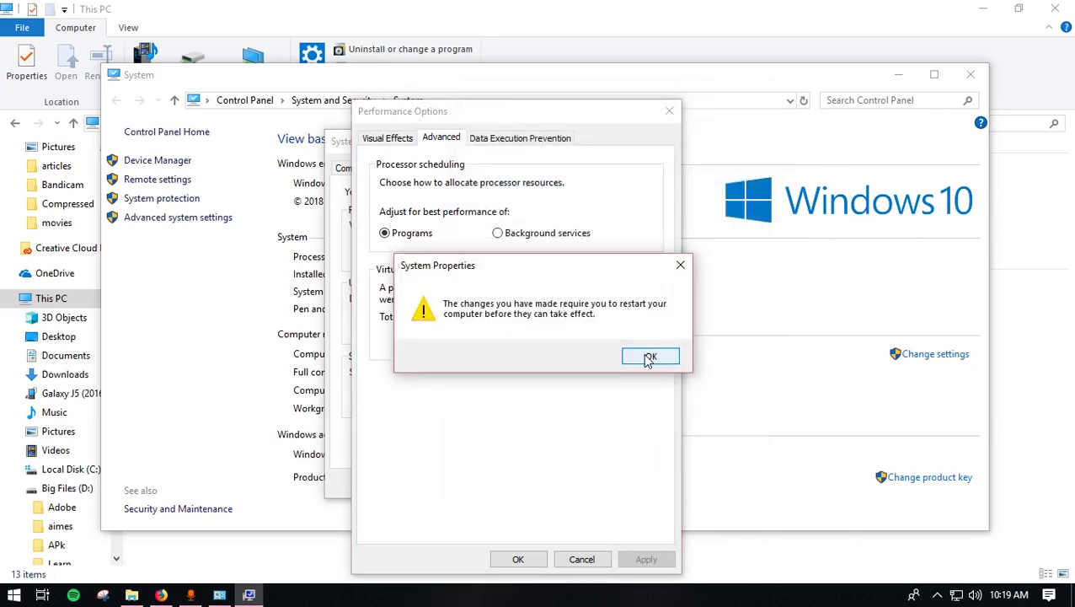
pyautogui.click(648, 358)
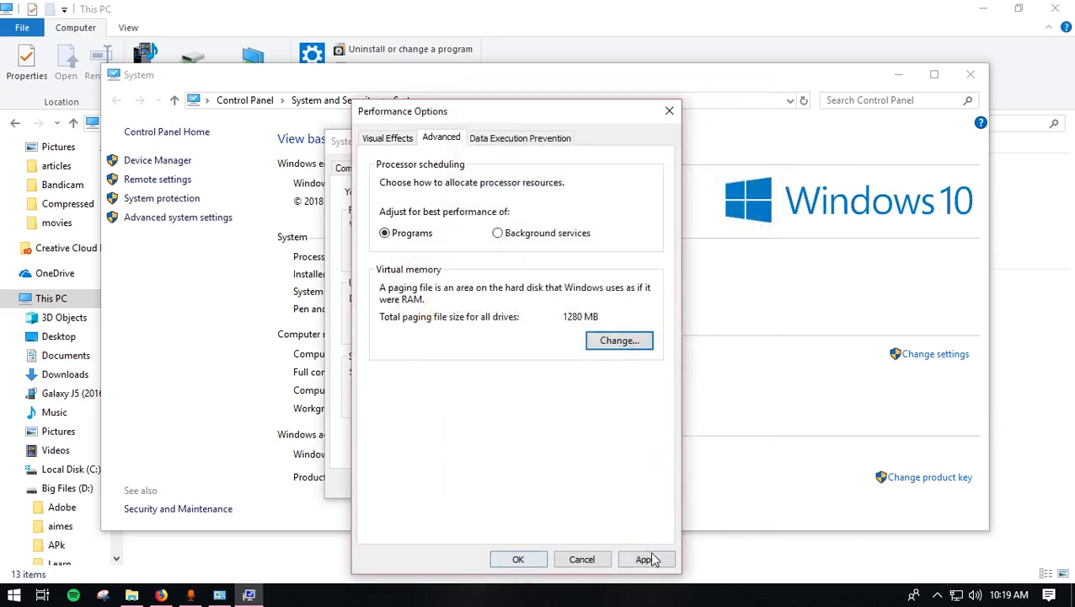
pyautogui.click(644, 558)
# Step: Keep the changes in Performance Options and System Properties, choose Restart Later, and close the System window
pyautogui.click(517, 558)
pyautogui.click(508, 488)
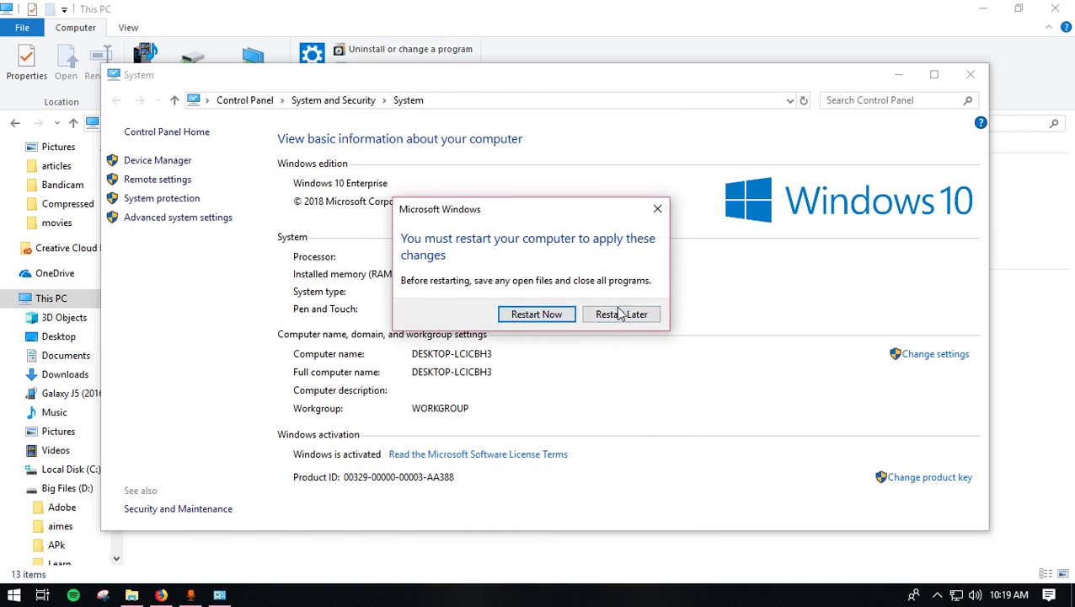
pyautogui.moveTo(541, 208); pyautogui.dragTo(590, 201)
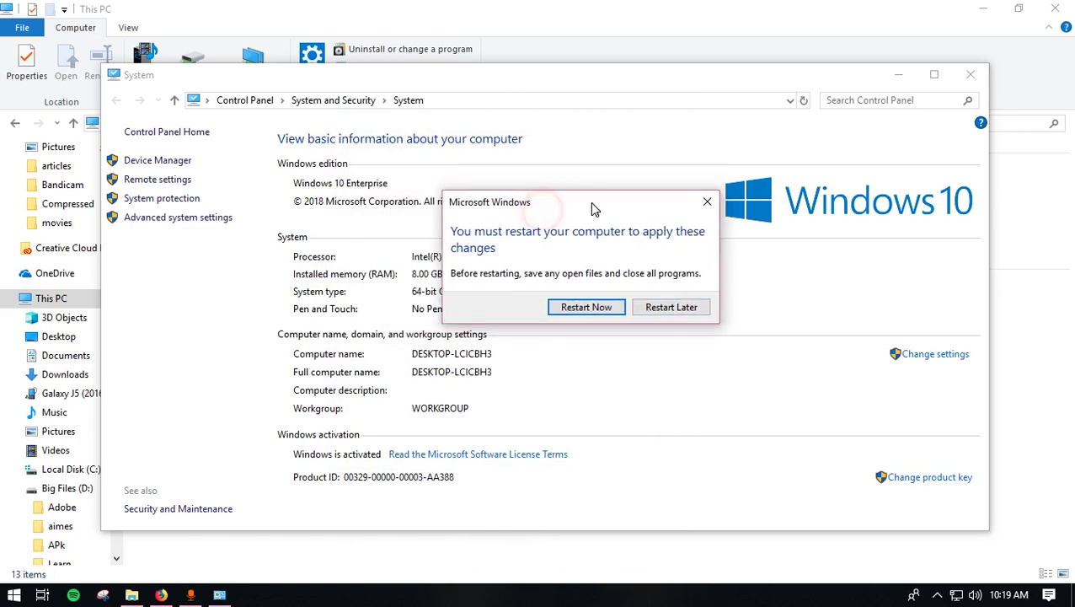
pyautogui.click(687, 309)
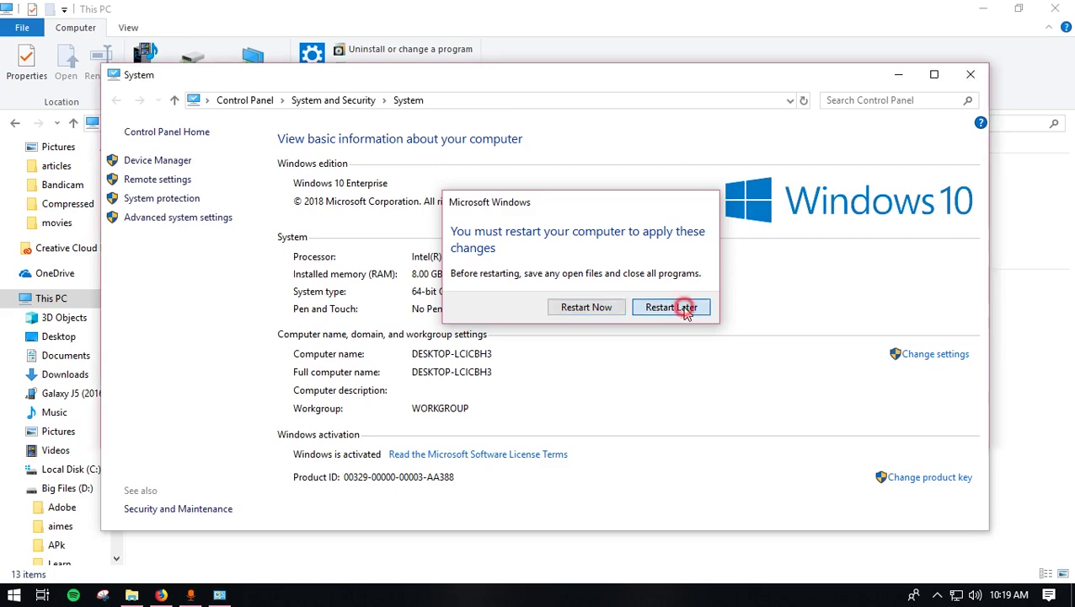
pyautogui.click(975, 82)
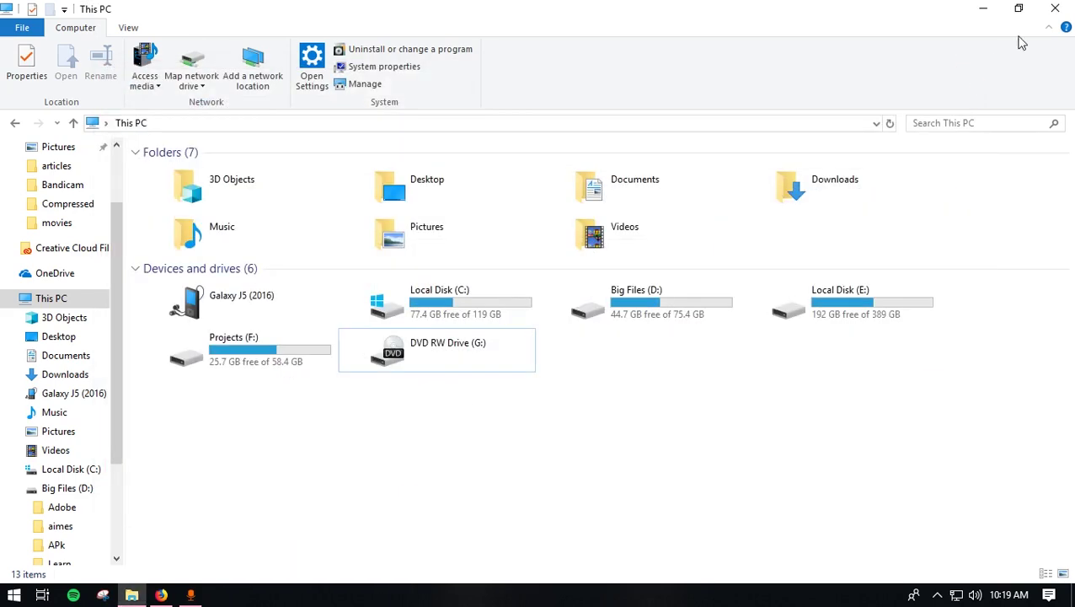
# Step: Open Task Manager from the taskbar and show its Startup apps list
pyautogui.click(1054, 10)
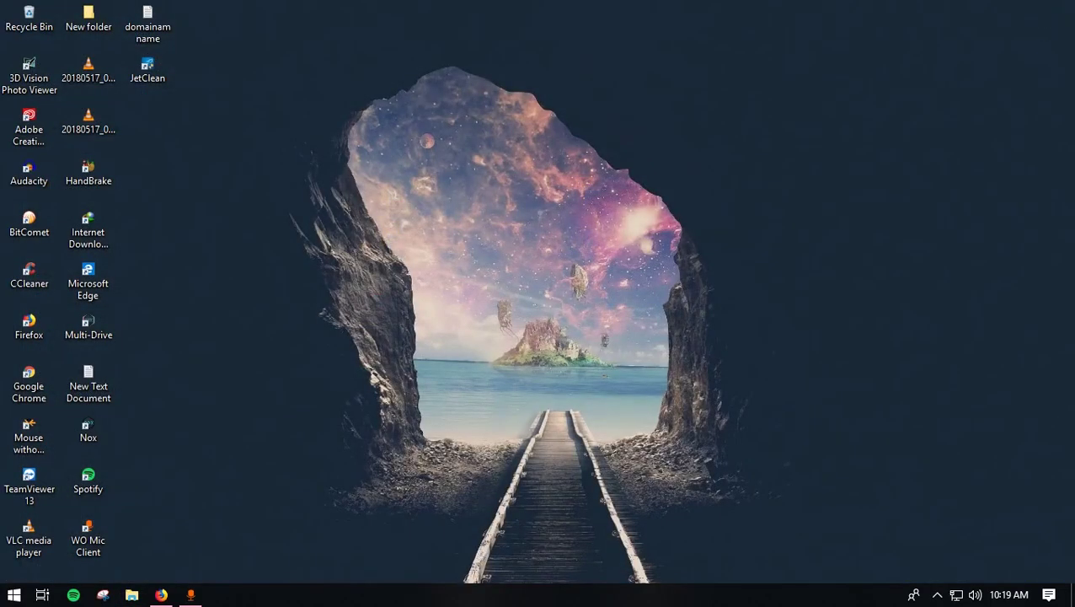
pyautogui.rightClick(438, 595)
pyautogui.click(515, 525)
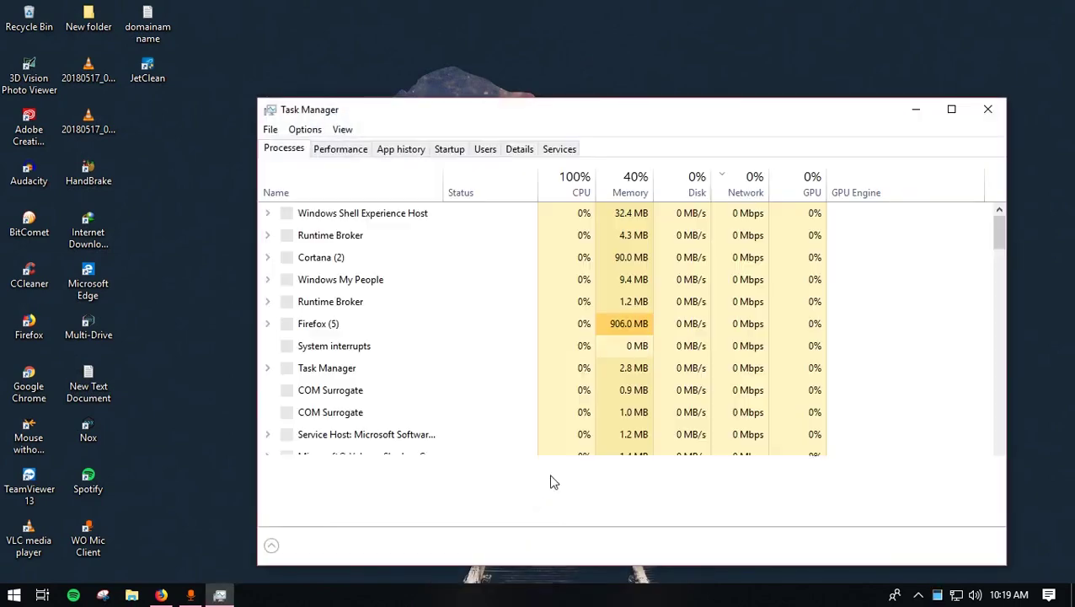
pyautogui.click(451, 150)
pyautogui.moveTo(556, 131); pyautogui.dragTo(528, 82)
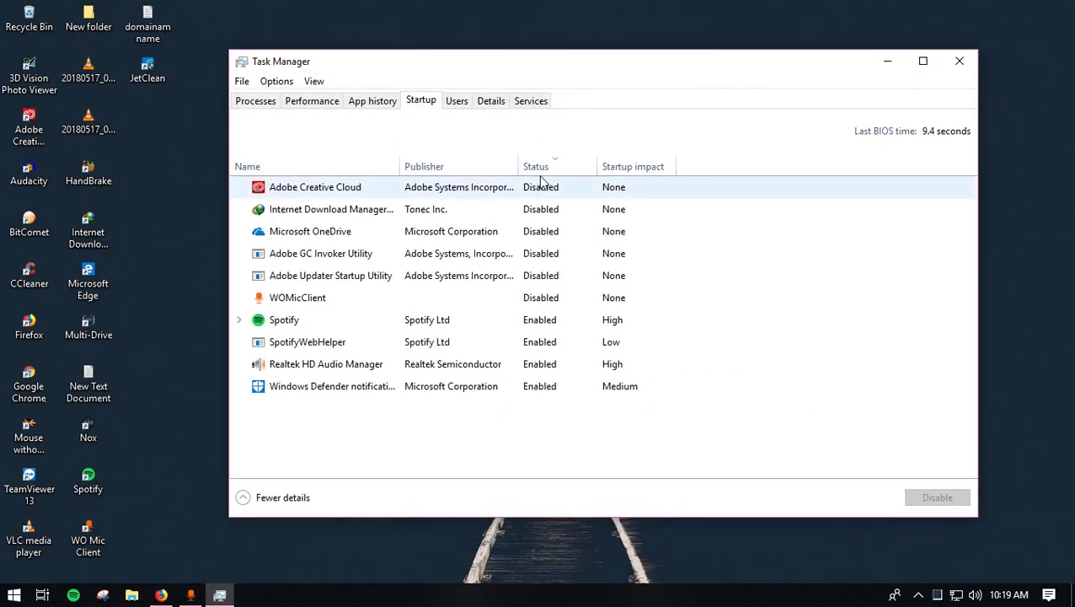
# Step: Disable Spotify and SpotifyWebHelper from launching at startup
pyautogui.click(527, 320)
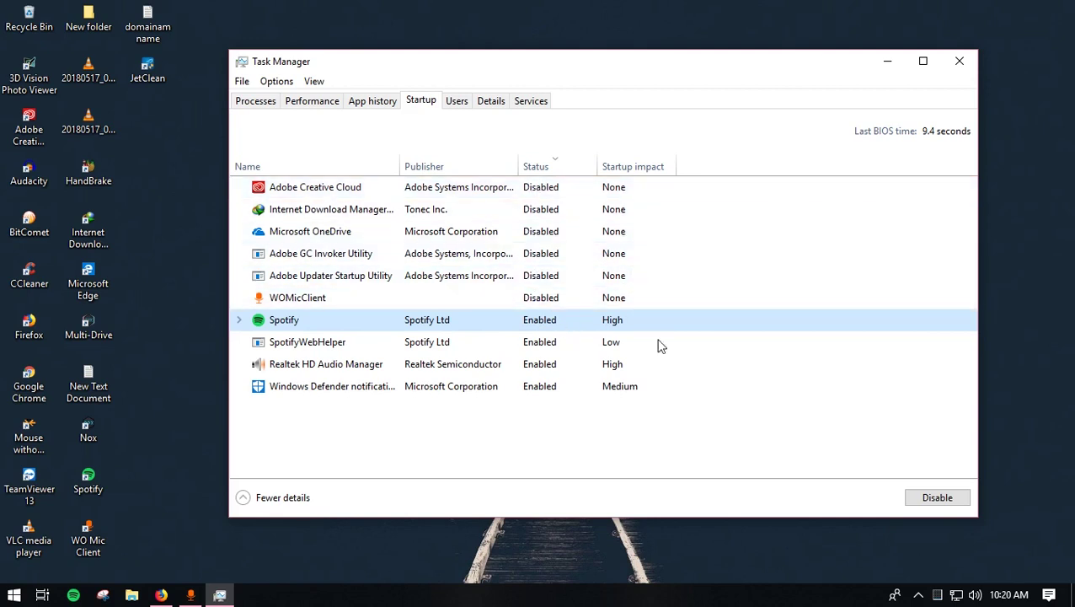
pyautogui.rightClick(463, 320)
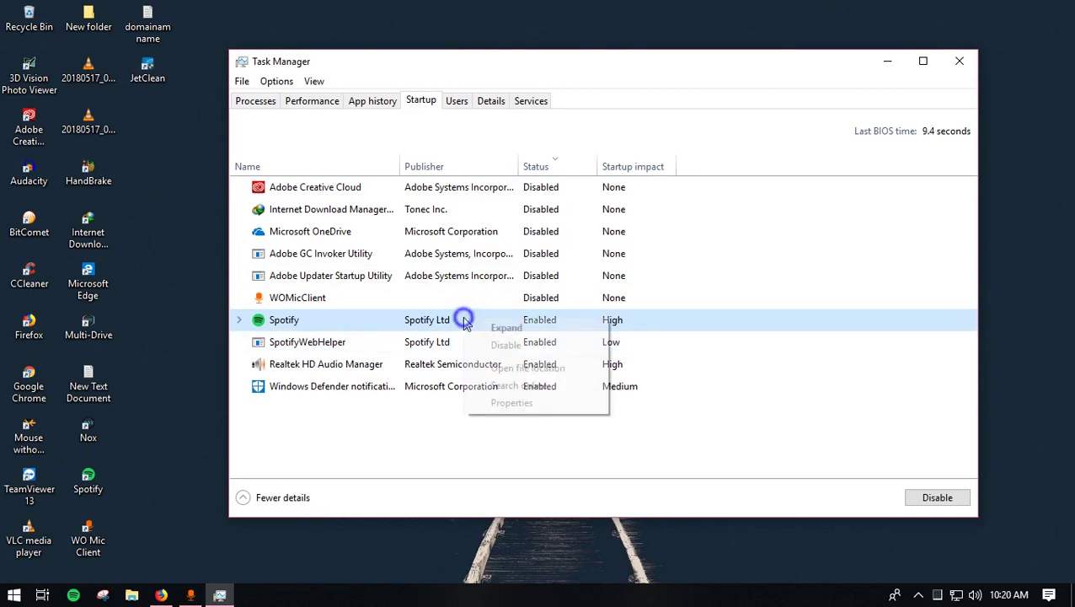
pyautogui.click(509, 344)
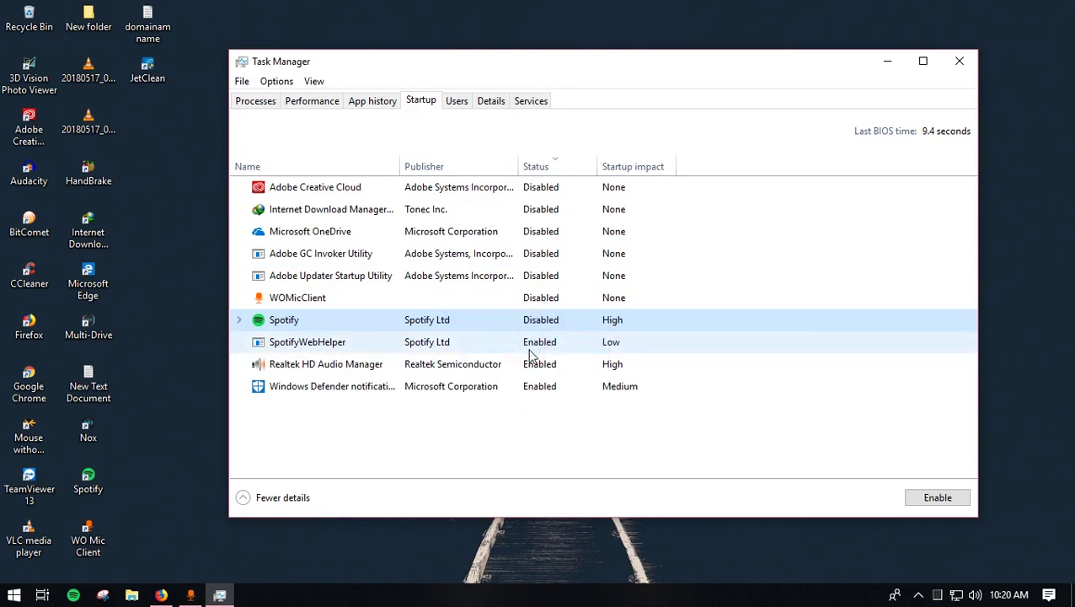
pyautogui.rightClick(529, 353)
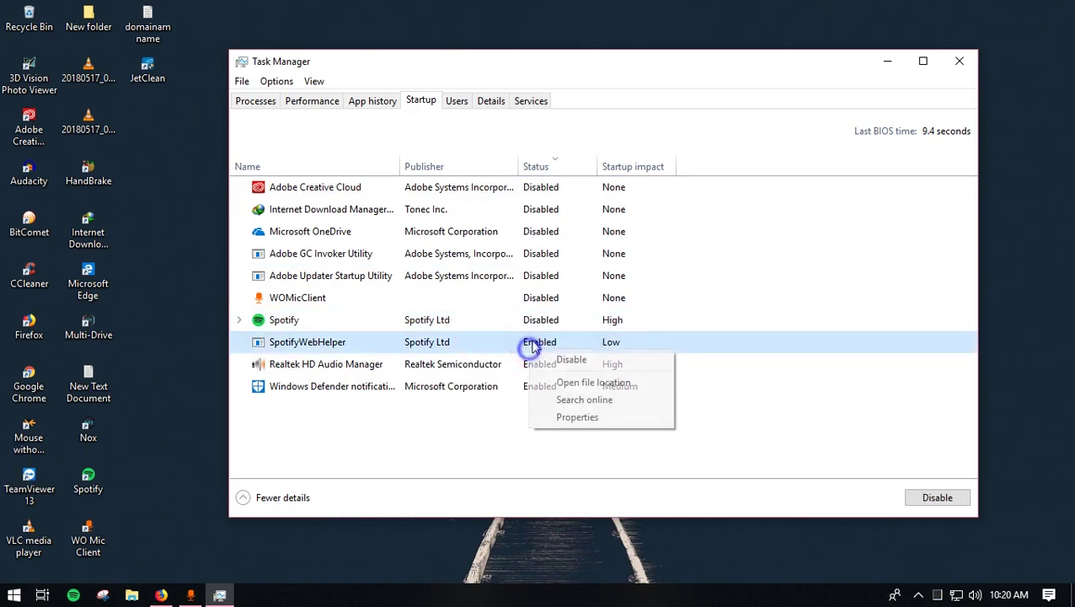
pyautogui.click(566, 358)
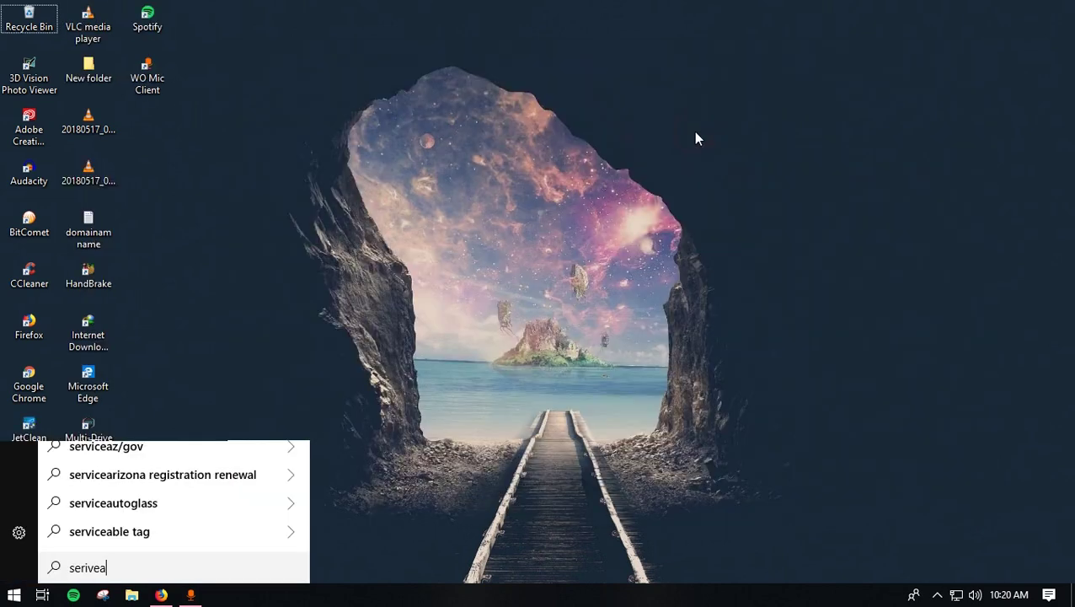
# Step: Dismiss the misspelled search and open the Services app by searching 'ser'
pyautogui.press('Escape')
pyautogui.press('super')
pyautogui.write('ser')
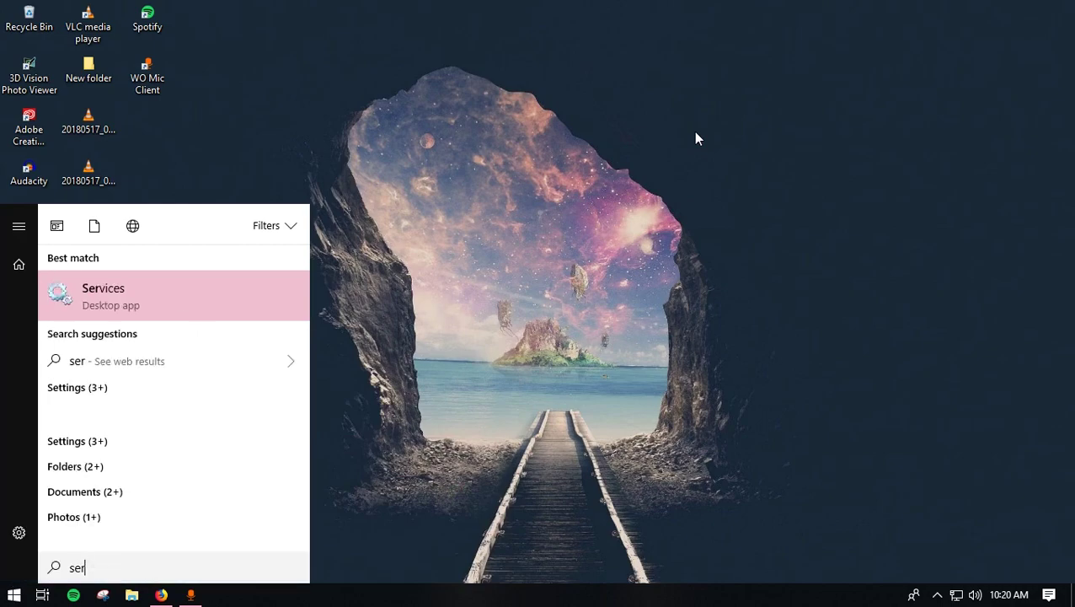
pyautogui.press('Return')
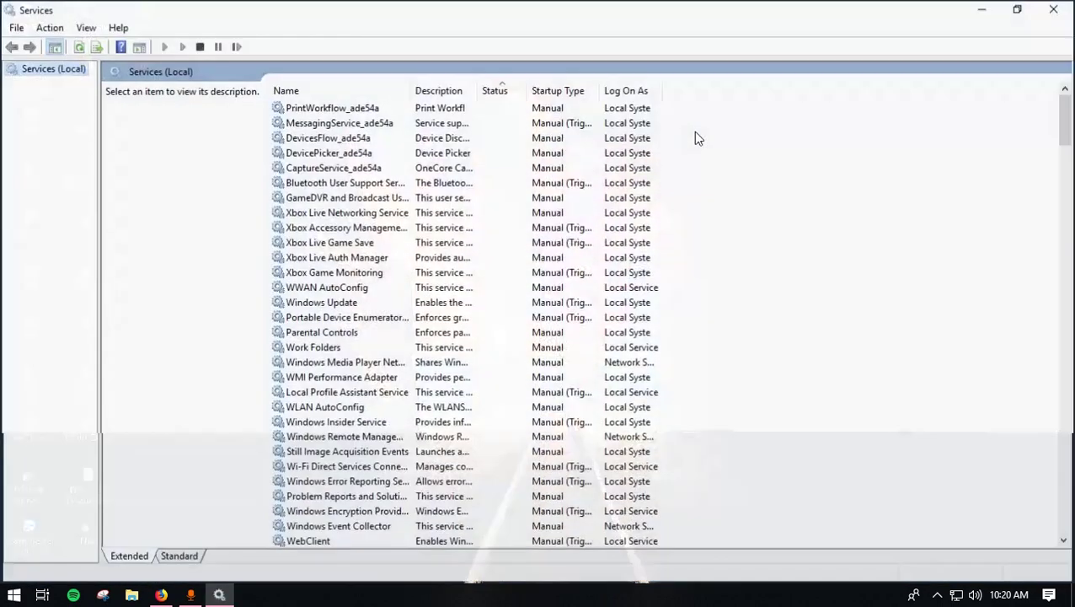
# Step: Browse the services list, checking Xbox Live Auth Manager and Windows Update, then close Services
pyautogui.scroll(-11, 618, 345)
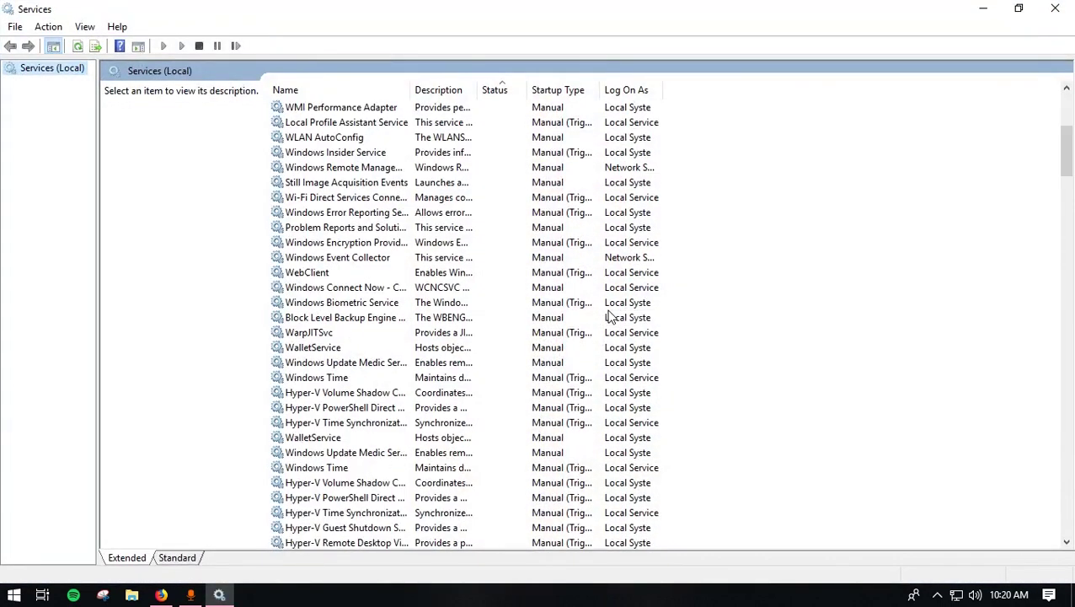
pyautogui.scroll(11, 613, 344)
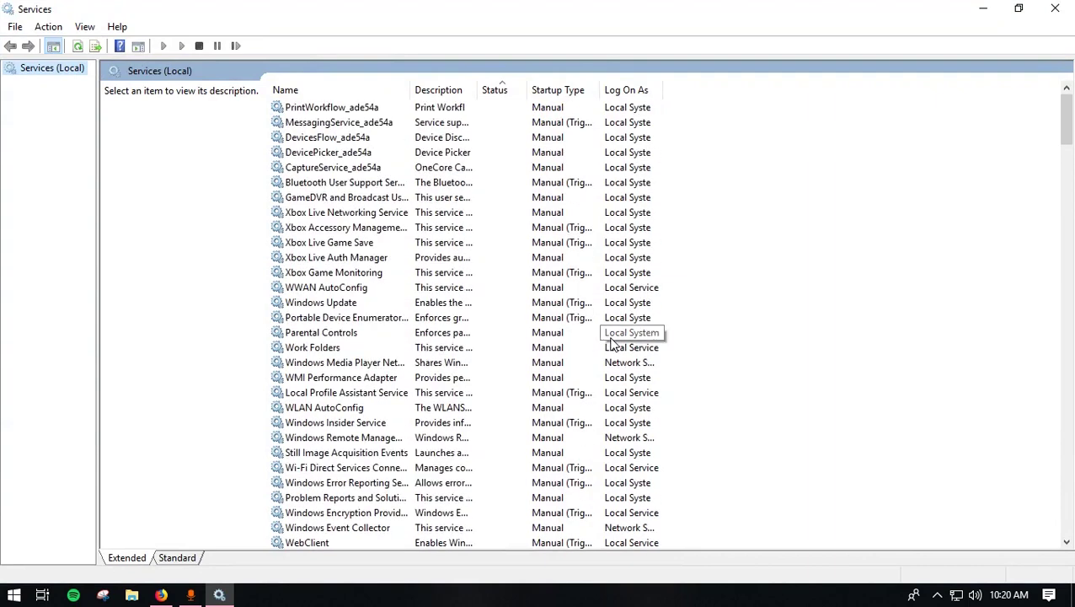
pyautogui.scroll(-20, 563, 276)
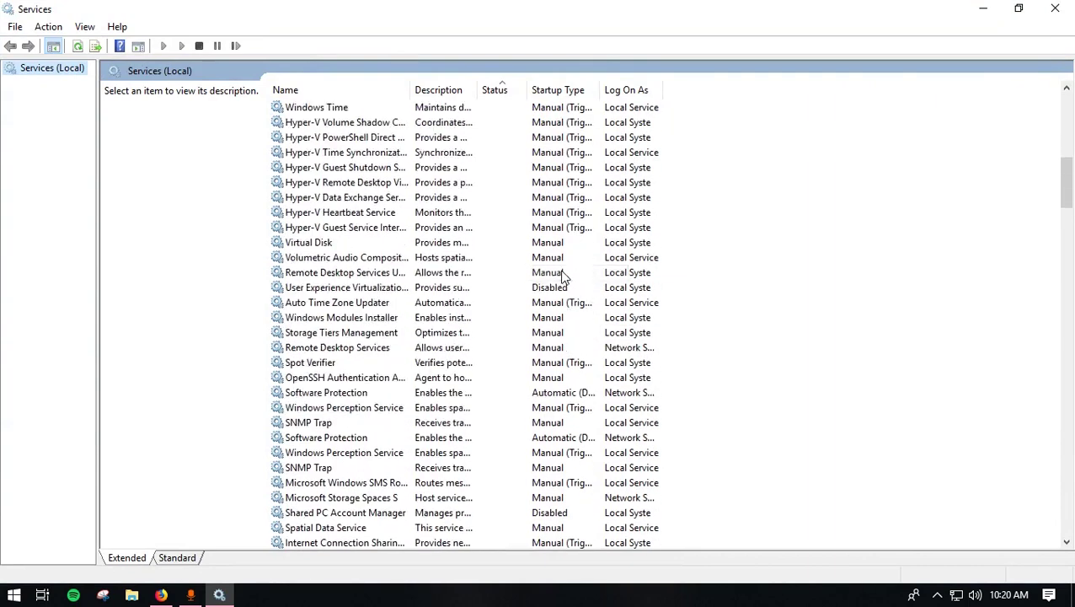
pyautogui.scroll(-20, 563, 276)
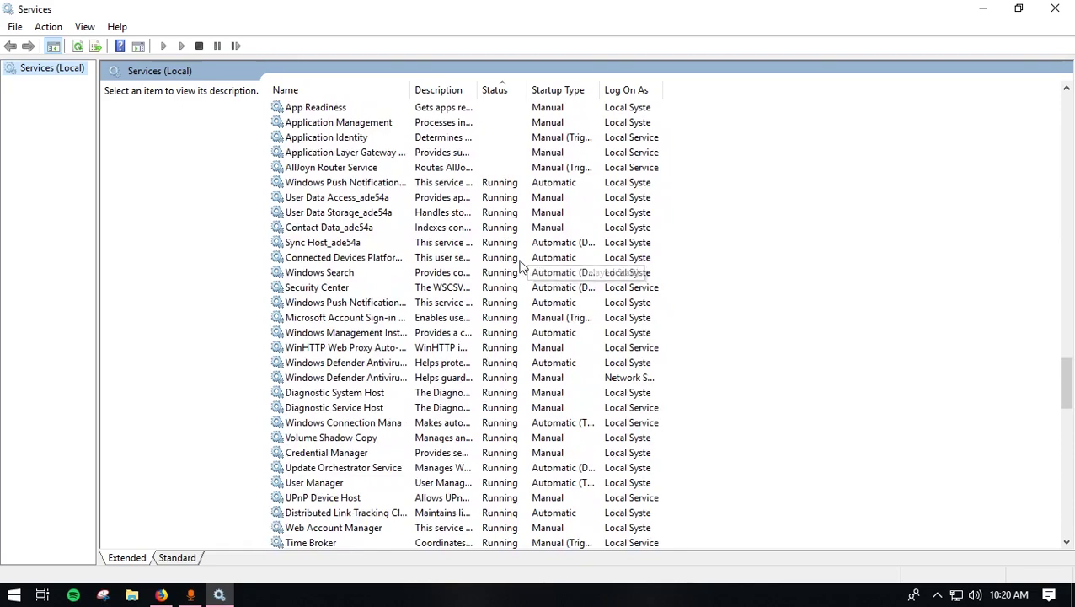
pyautogui.scroll(20, 506, 273)
pyautogui.scroll(20, 379, 185)
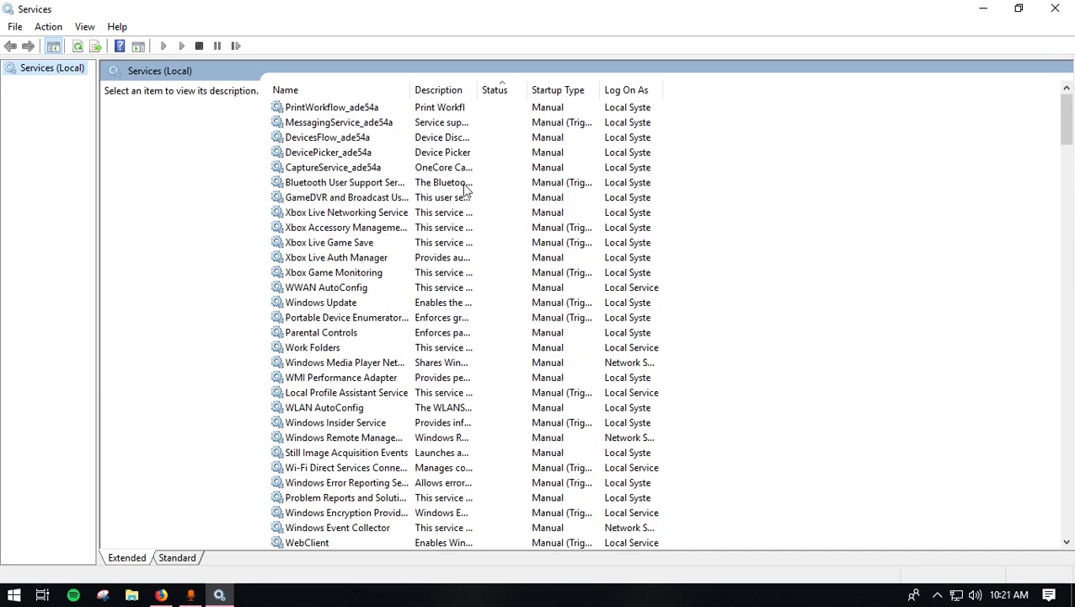
pyautogui.scroll(-11, 449, 241)
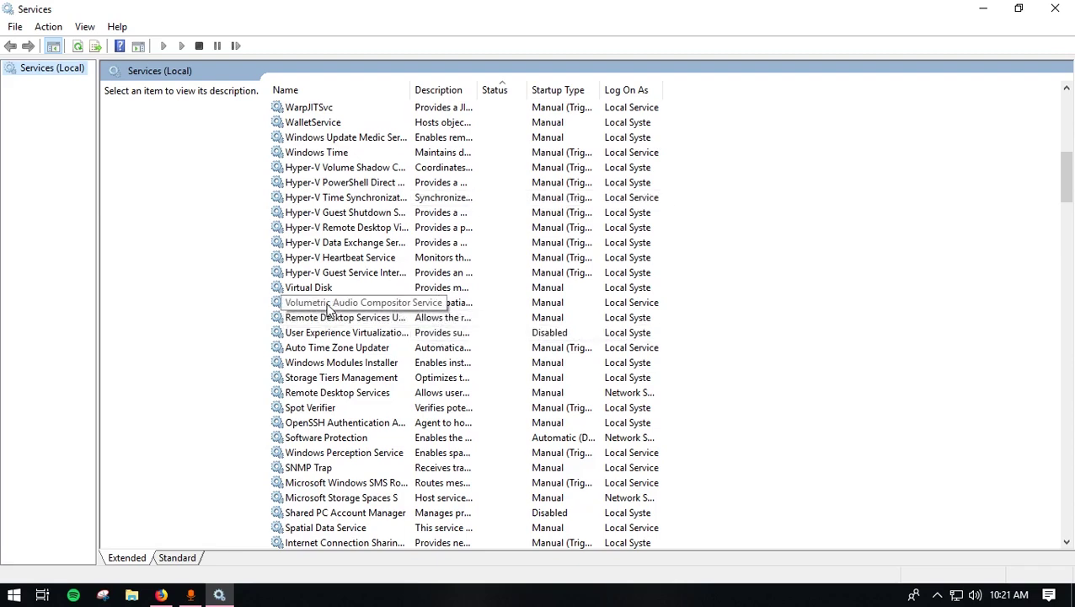
pyautogui.press('Home')
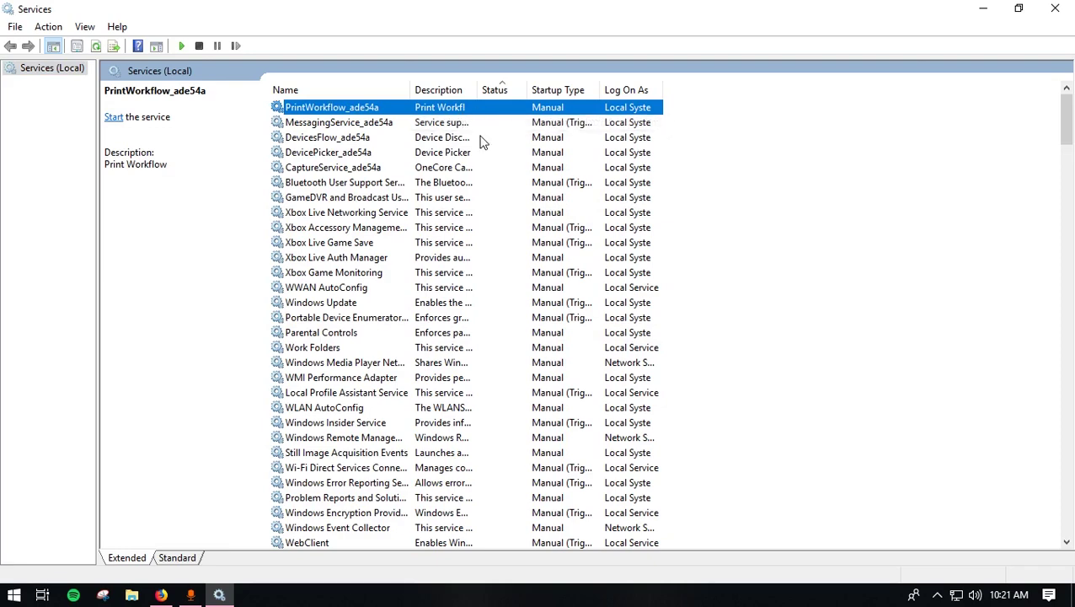
pyautogui.click(389, 258)
pyautogui.click(381, 304)
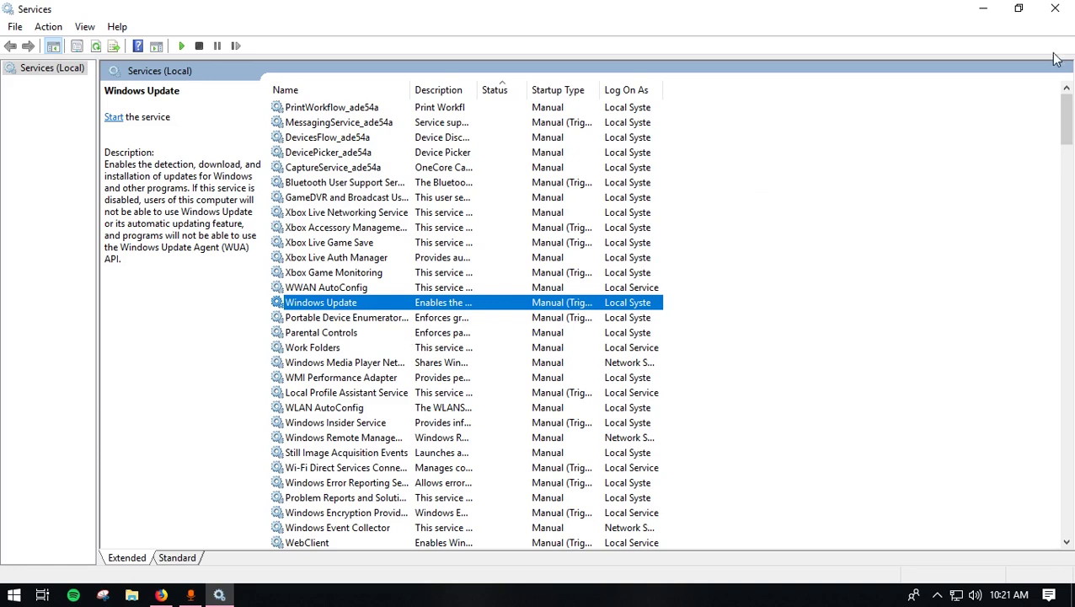
pyautogui.click(1055, 8)
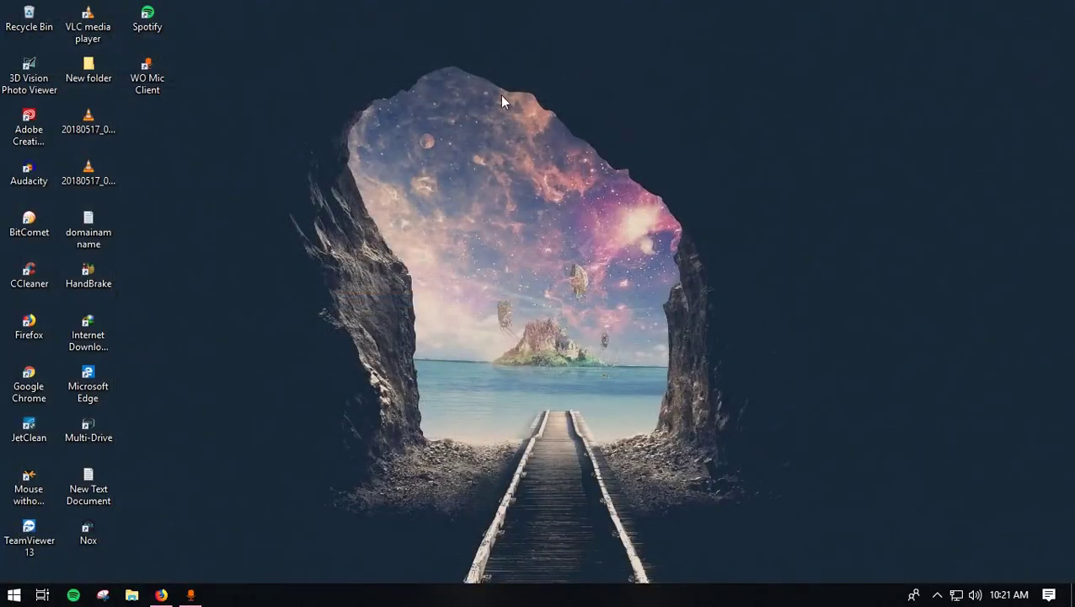
# Step: Drag the JetClean shortcut from the left icon column to the right side of the desktop
pyautogui.click(29, 428)
pyautogui.moveTo(4, 433); pyautogui.dragTo(48, 473)
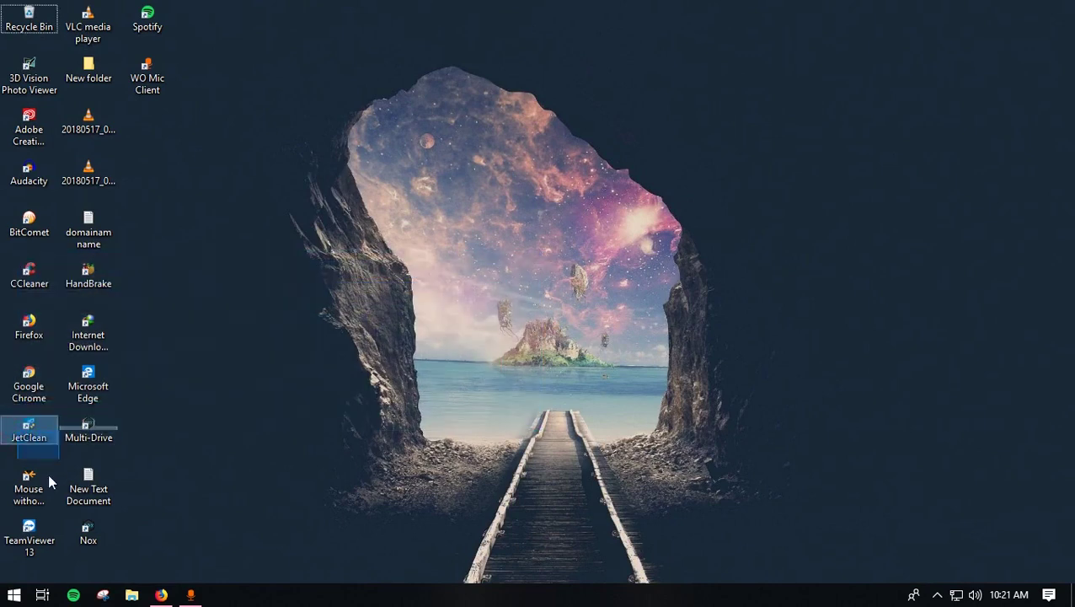
pyautogui.moveTo(34, 425); pyautogui.dragTo(627, 277)
pyautogui.moveTo(512, 259); pyautogui.dragTo(631, 283)
pyautogui.moveTo(577, 221); pyautogui.dragTo(635, 277)
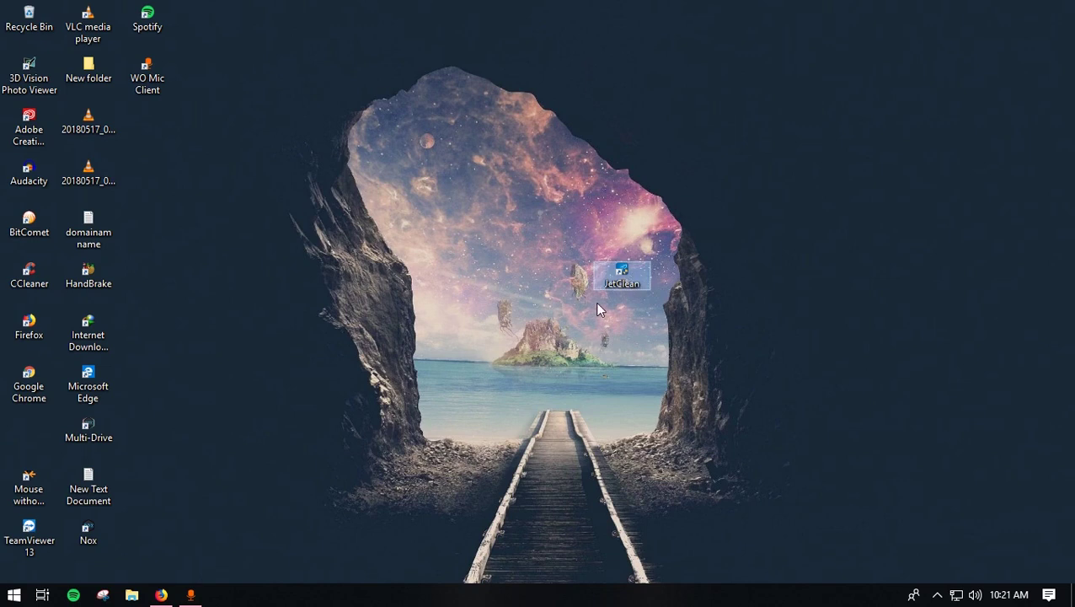
# Step: Move the CCleaner shortcut beside JetClean and shift both shortcuts up and to the right
pyautogui.moveTo(11, 257); pyautogui.dragTo(663, 208)
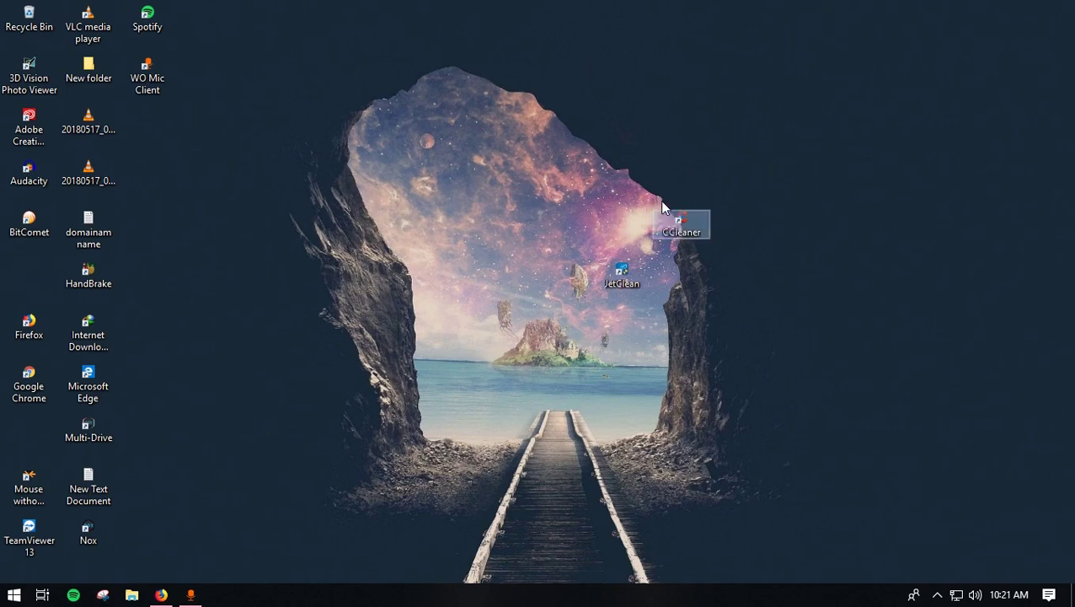
pyautogui.moveTo(552, 188); pyautogui.dragTo(568, 148)
pyautogui.moveTo(617, 281); pyautogui.dragTo(767, 207)
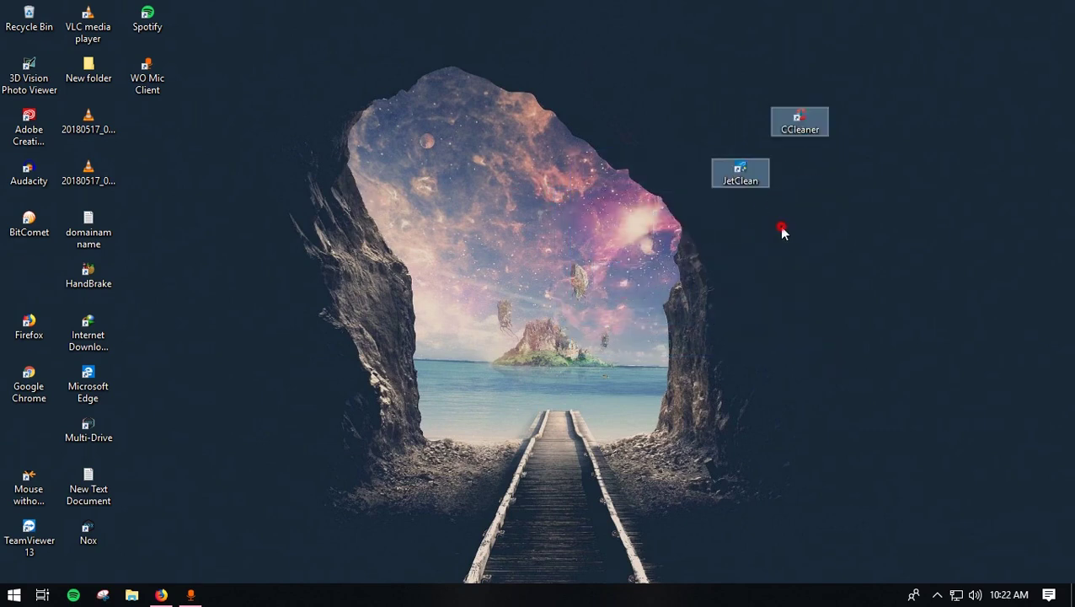
pyautogui.click(781, 227)
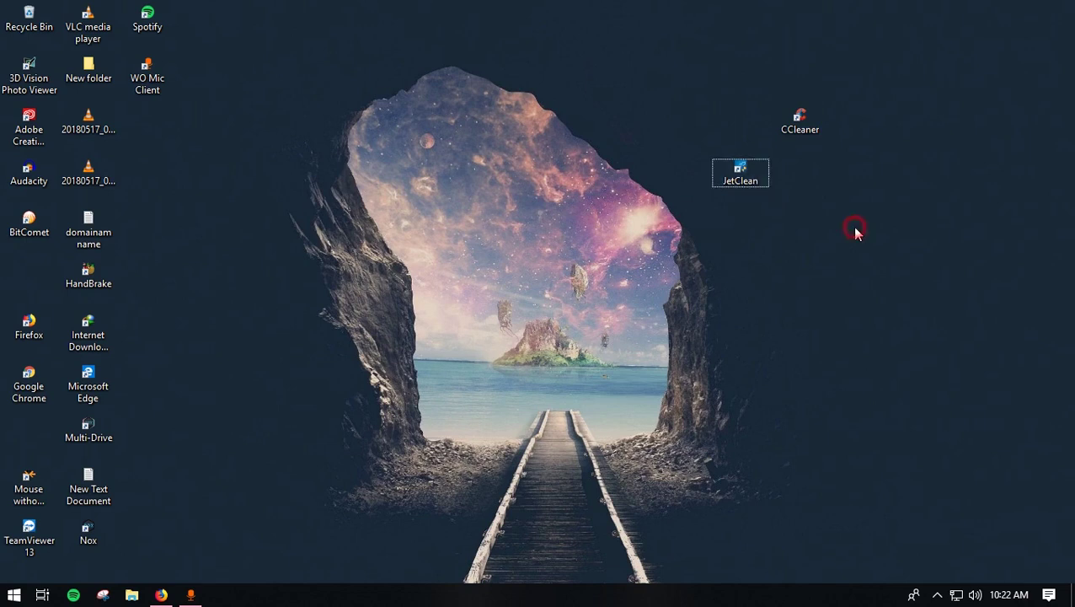
pyautogui.moveTo(900, 245); pyautogui.dragTo(671, 68)
pyautogui.click(730, 184)
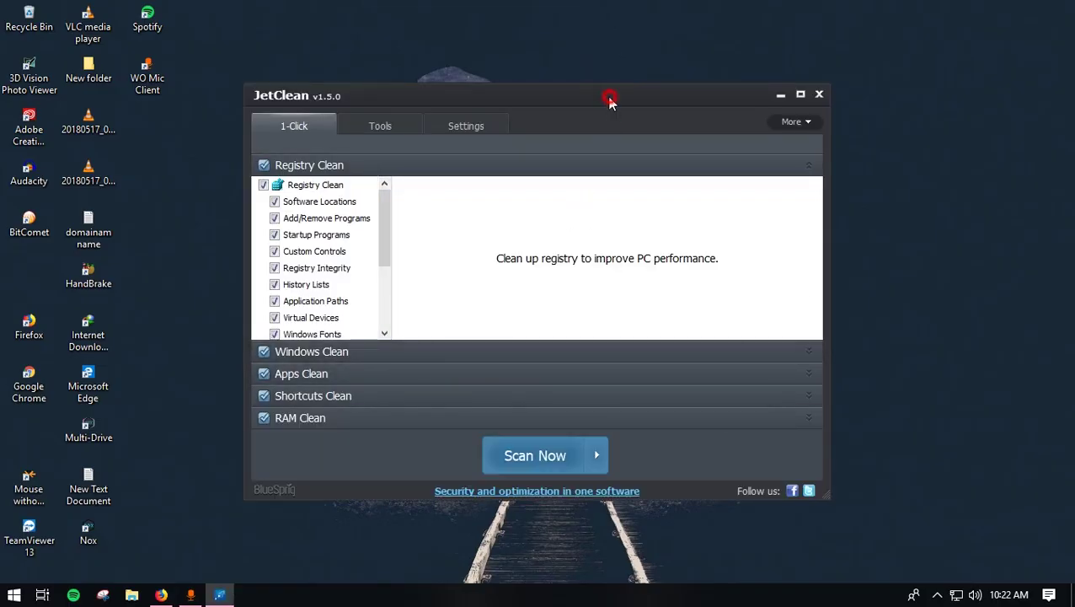
# Step: Run JetClean's Scan Now while checking Task Manager's processes sorted by memory use
pyautogui.moveTo(612, 100); pyautogui.dragTo(529, 90)
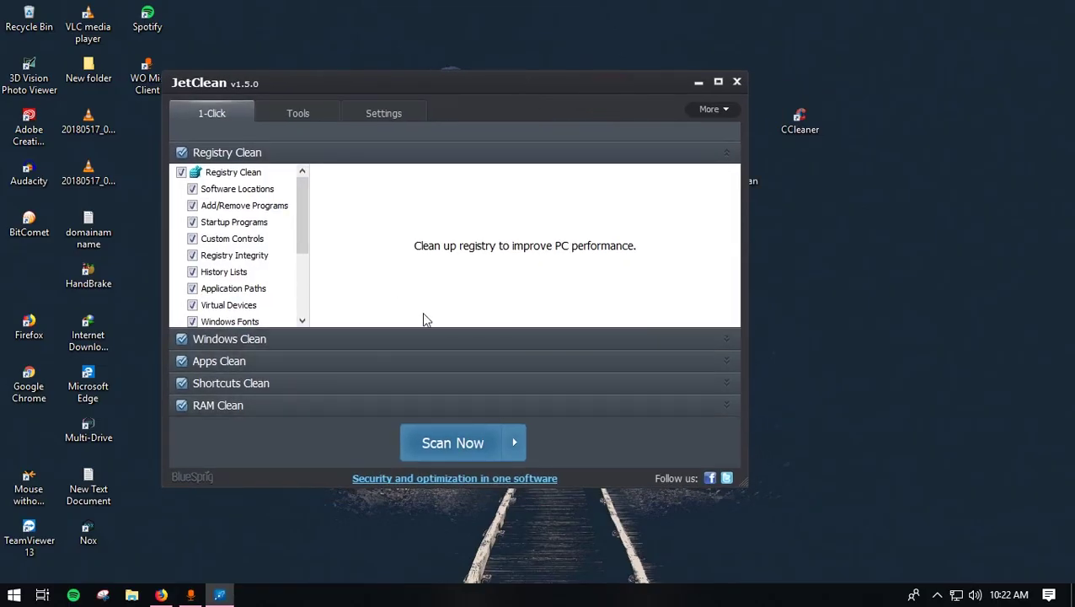
pyautogui.click(455, 443)
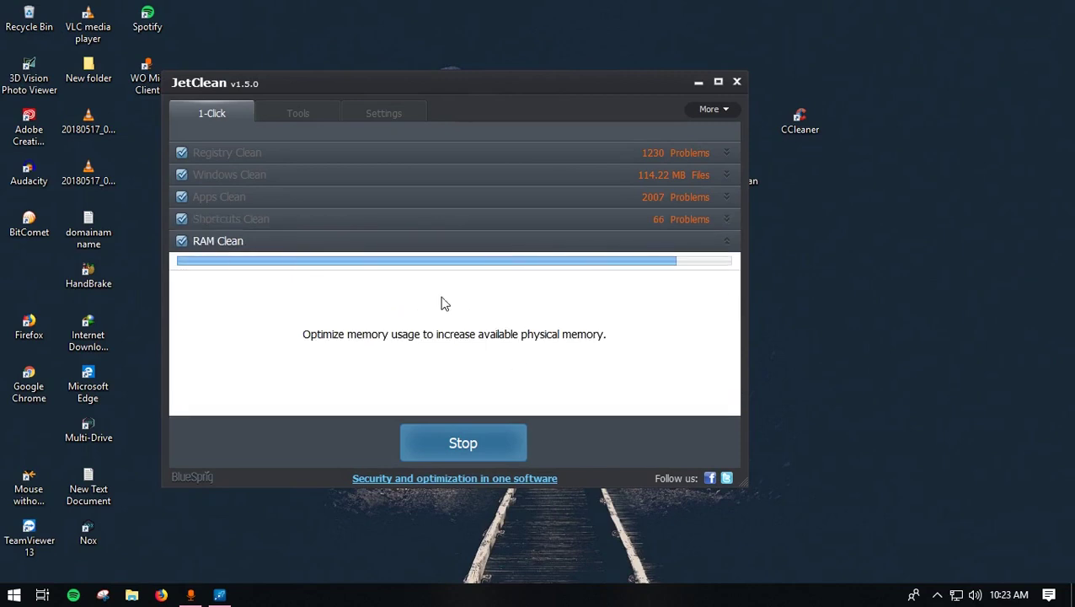
pyautogui.rightClick(383, 602)
pyautogui.click(443, 523)
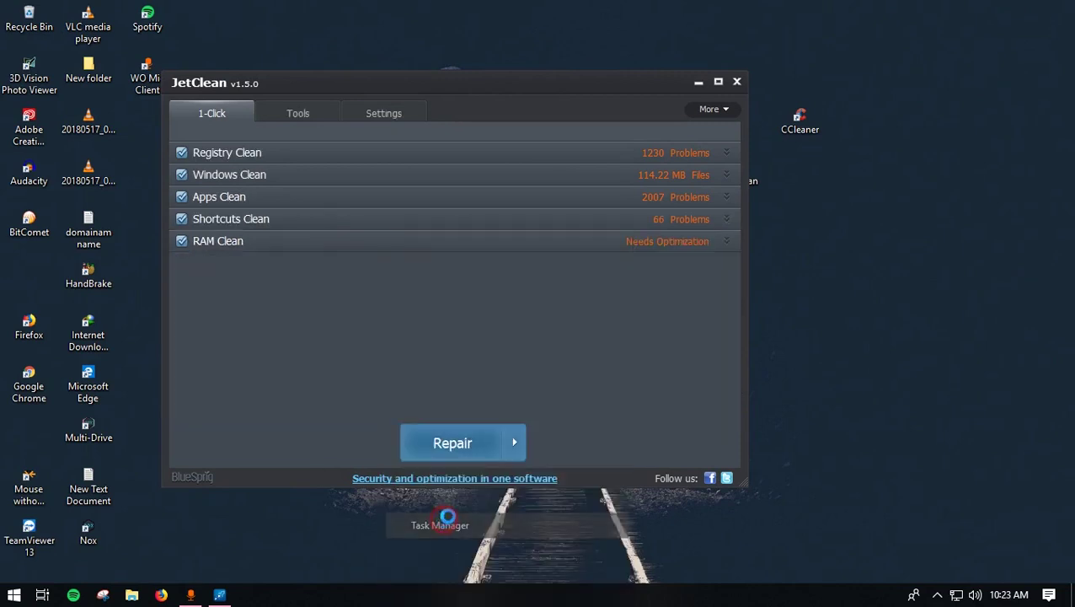
pyautogui.moveTo(510, 54); pyautogui.dragTo(674, 93)
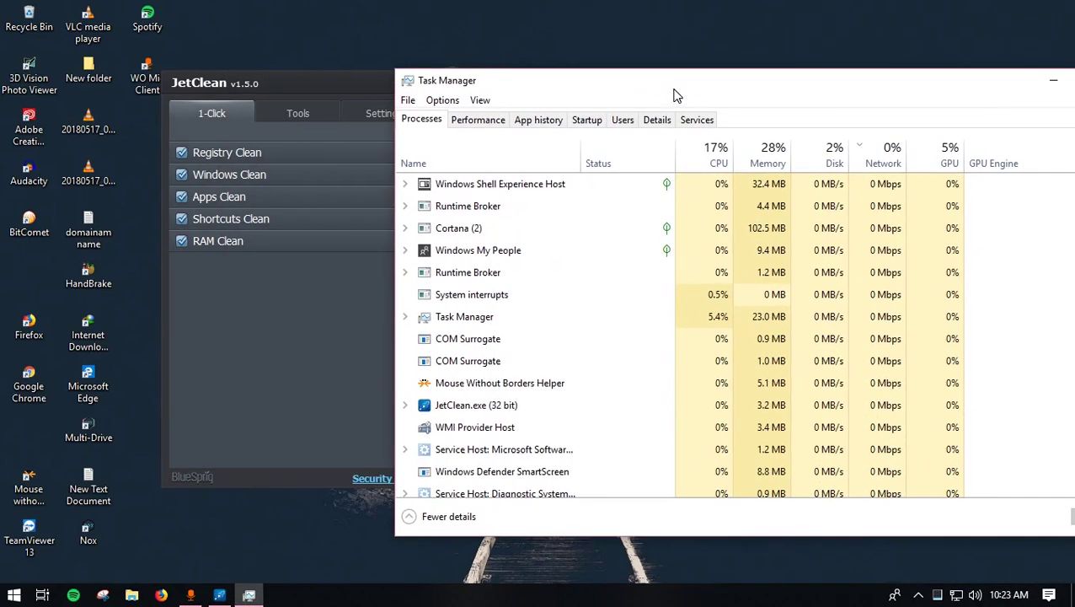
pyautogui.click(481, 121)
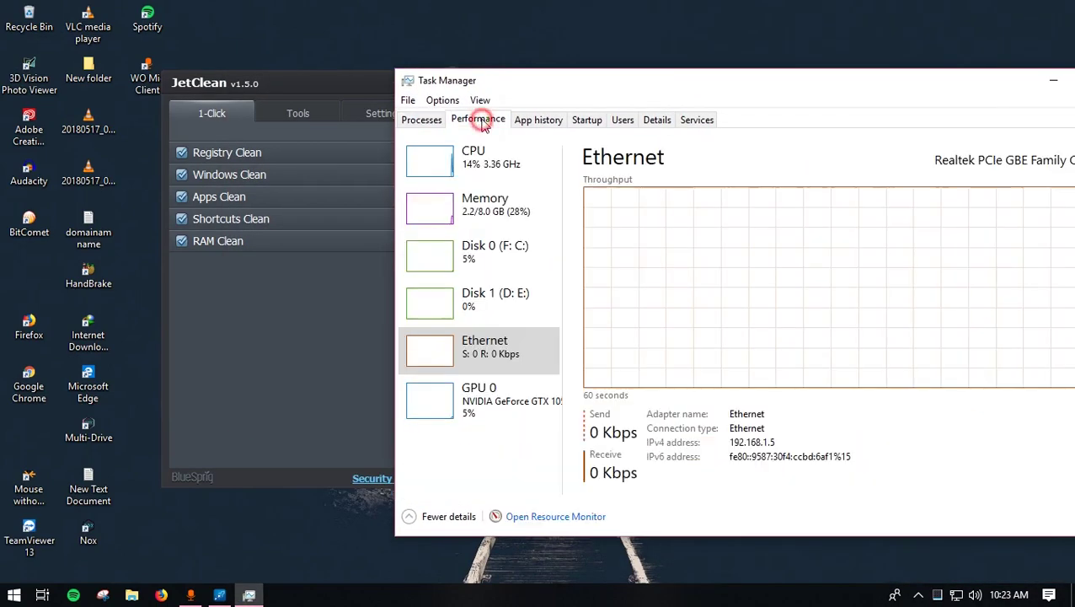
pyautogui.click(423, 120)
pyautogui.click(784, 160)
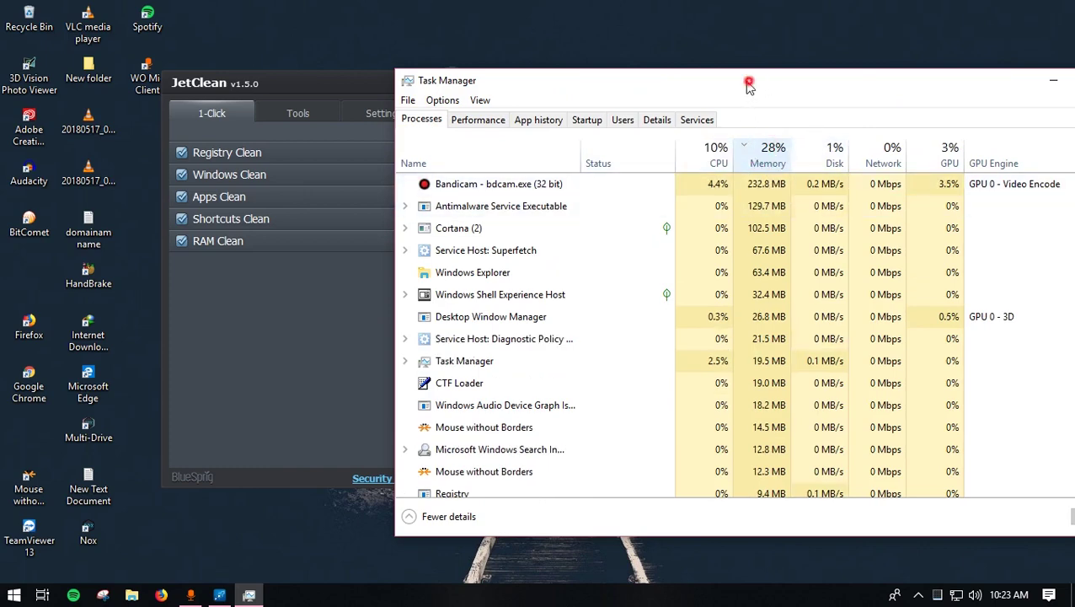
pyautogui.moveTo(749, 84); pyautogui.dragTo(586, 116)
pyautogui.click(961, 111)
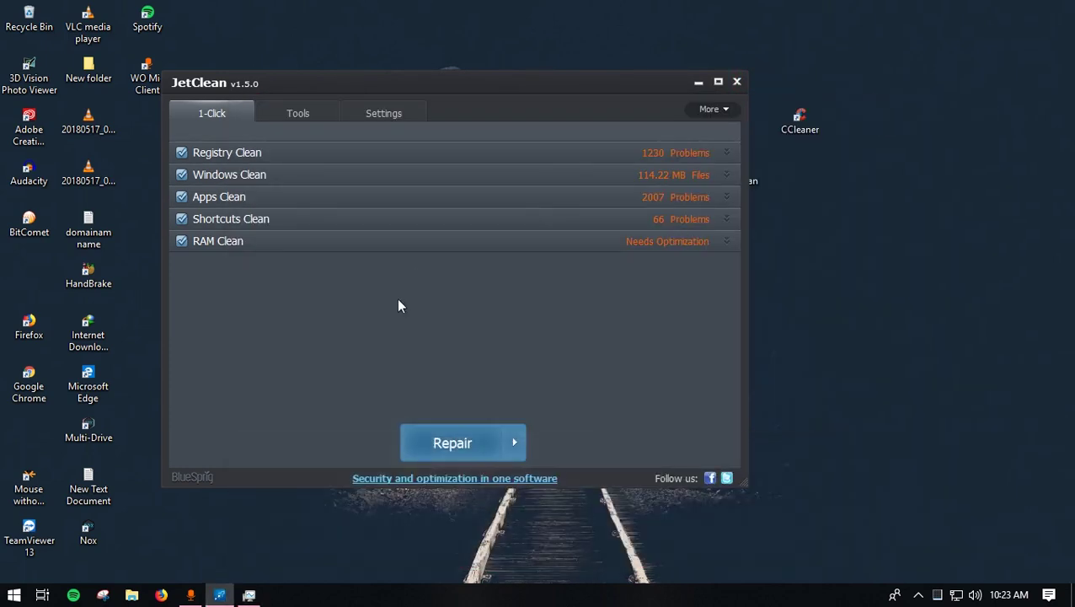
# Step: Repair everything without the shutdown option: 1230 registry, 2007 app, 66 shortcut problems, 667.52 MB RAM
pyautogui.click(471, 439)
pyautogui.click(514, 442)
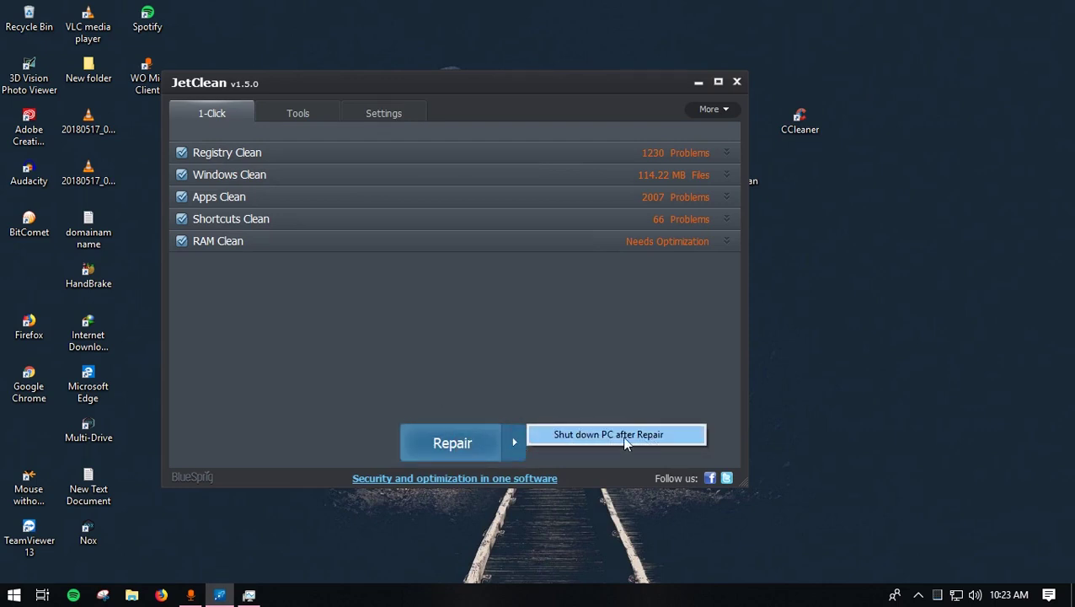
pyautogui.click(511, 322)
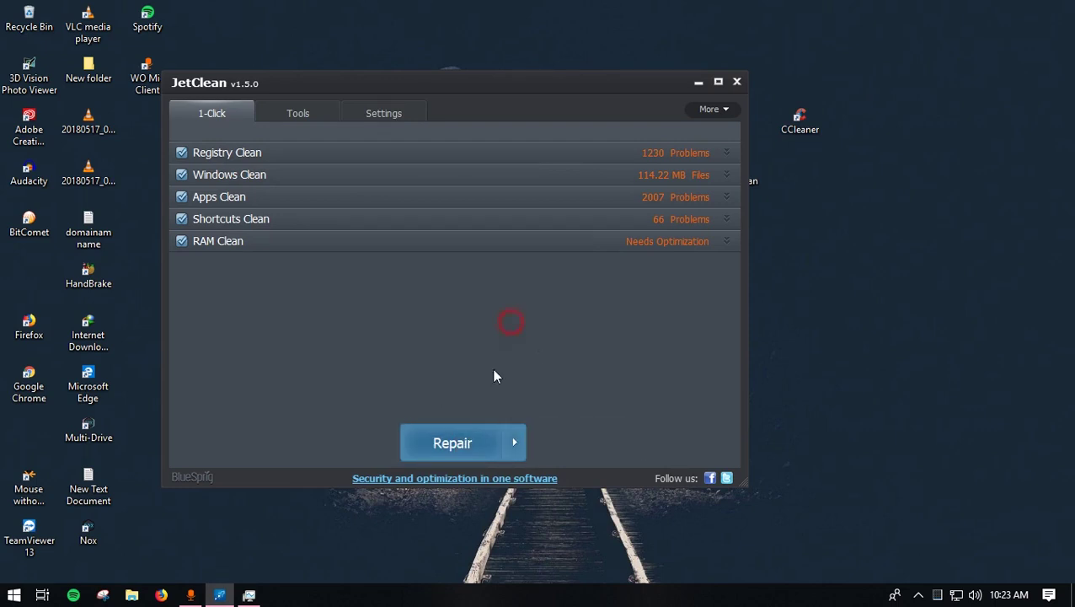
pyautogui.click(455, 451)
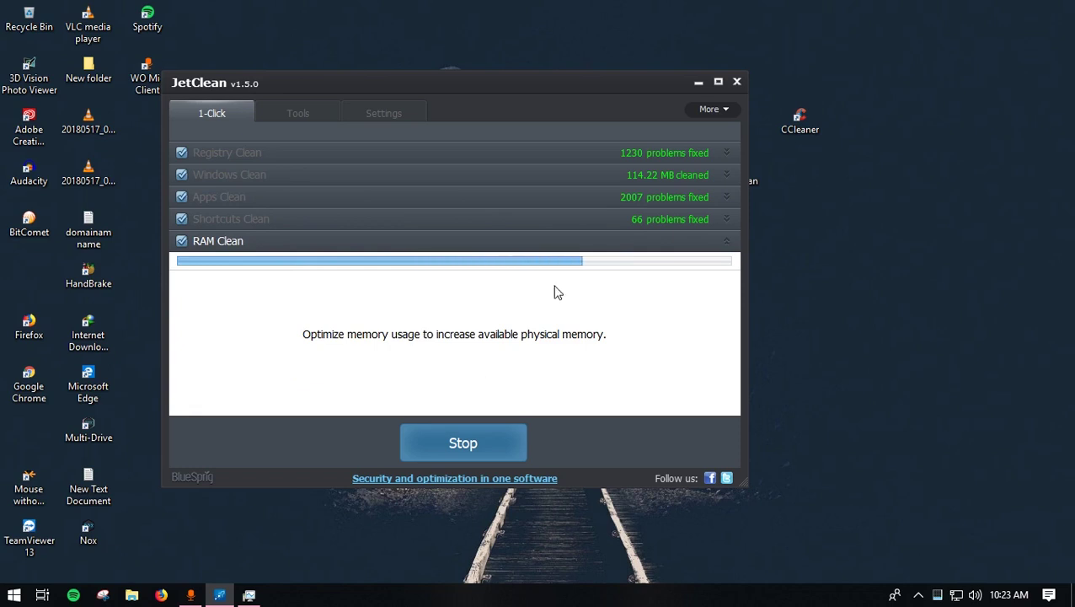
pyautogui.moveTo(498, 94); pyautogui.dragTo(534, 92)
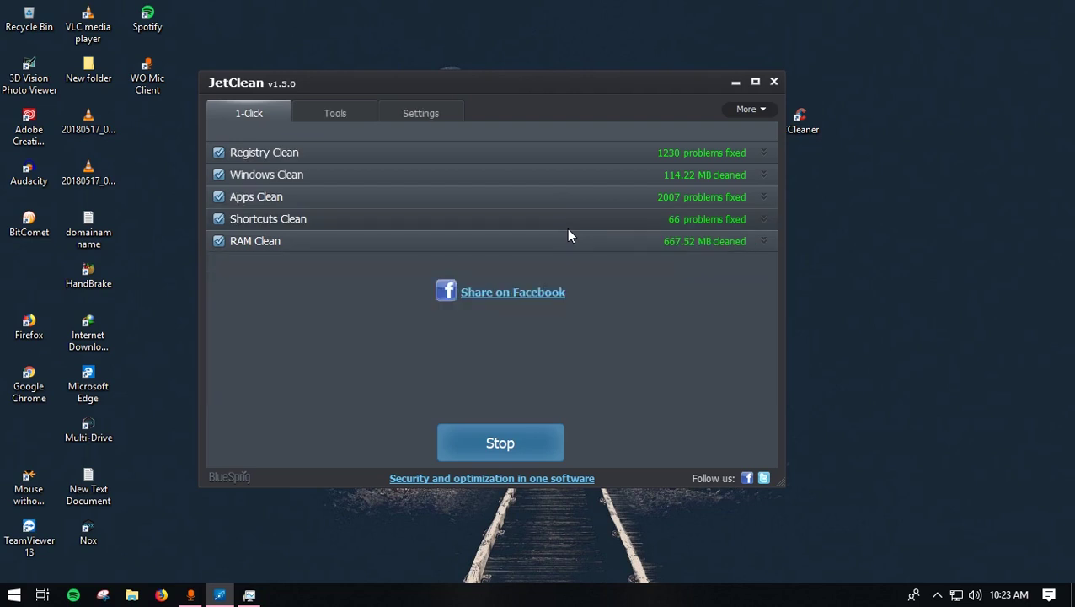
# Step: Move the JetClean window aside to uncover the CCleaner and JetClean desktop shortcuts
pyautogui.moveTo(497, 83); pyautogui.dragTo(423, 144)
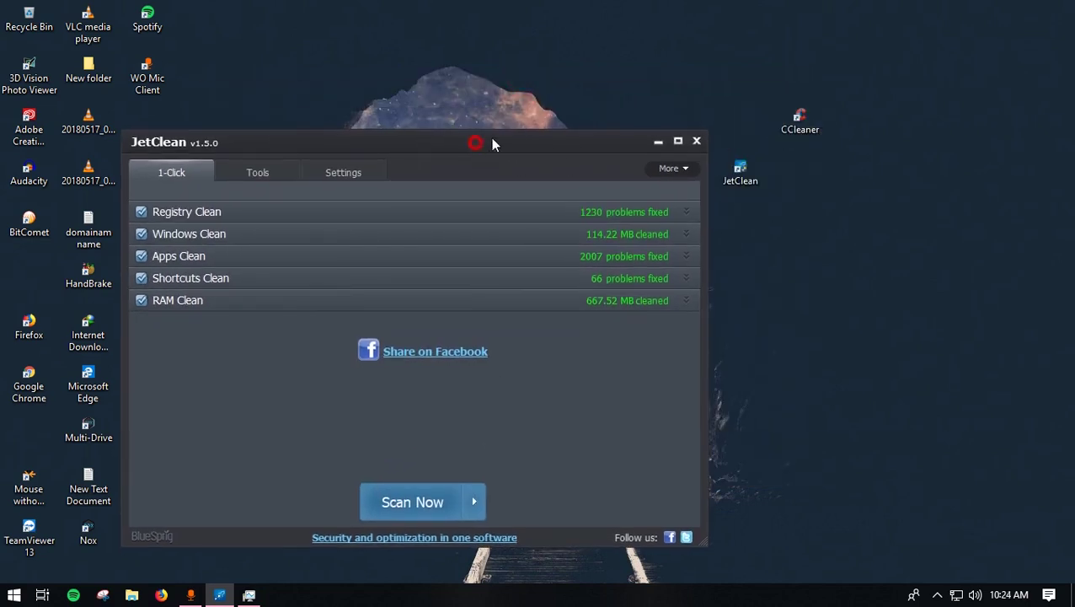
pyautogui.moveTo(489, 142); pyautogui.dragTo(487, 82)
pyautogui.click(740, 251)
pyautogui.moveTo(723, 238); pyautogui.dragTo(766, 173)
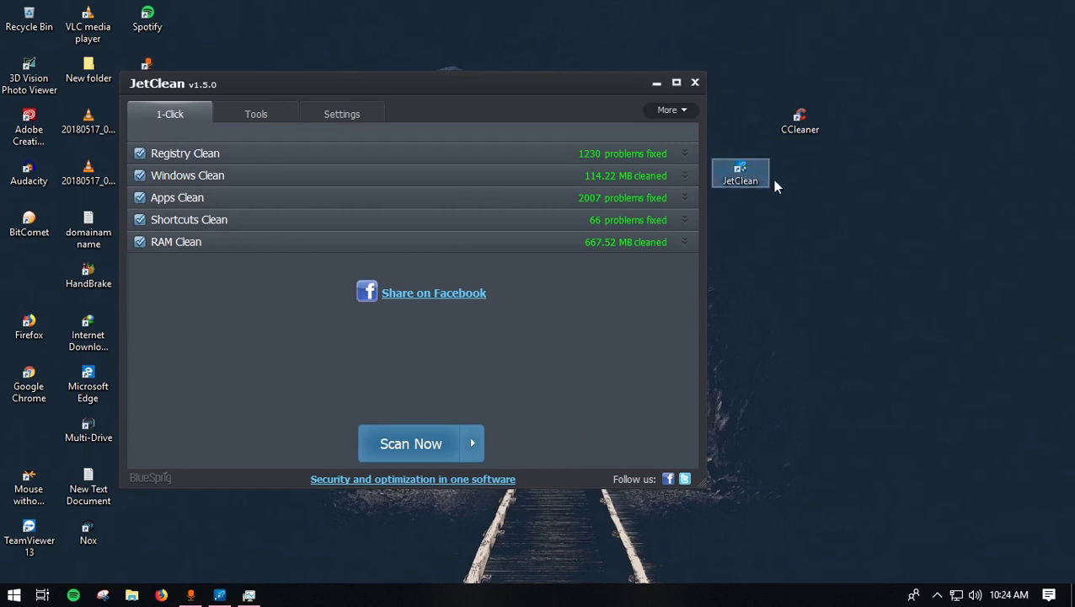
pyautogui.moveTo(841, 188); pyautogui.dragTo(777, 91)
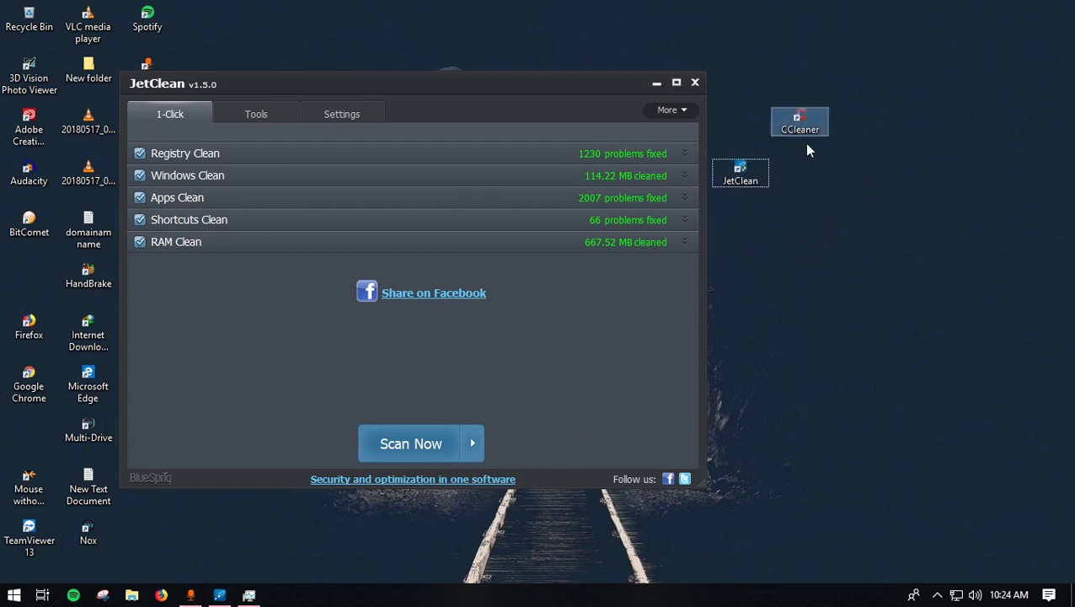
pyautogui.click(836, 239)
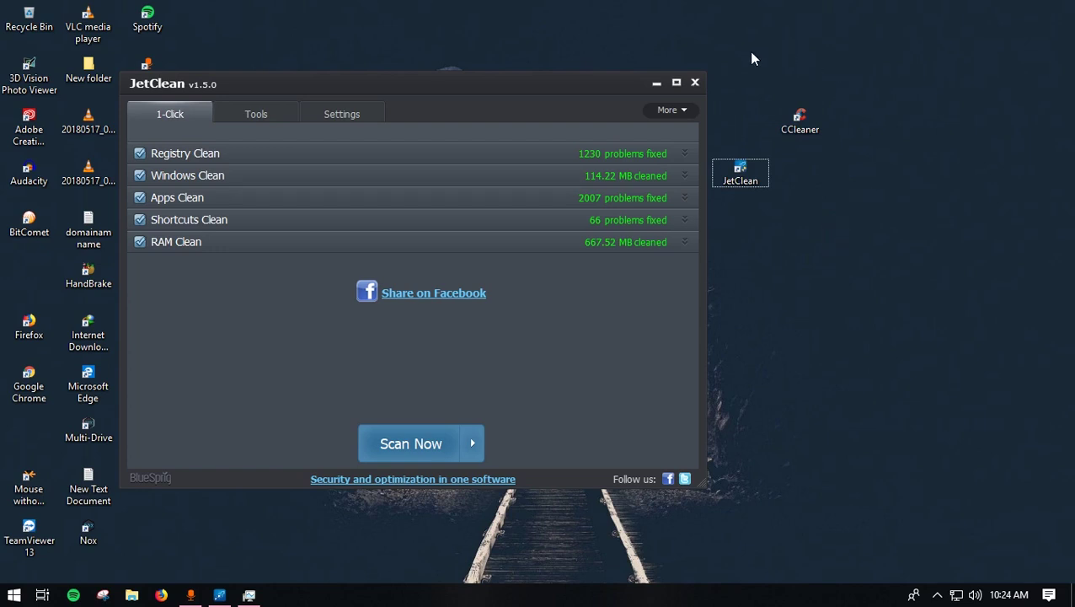
pyautogui.moveTo(753, 57); pyautogui.dragTo(857, 171)
pyautogui.click(858, 173)
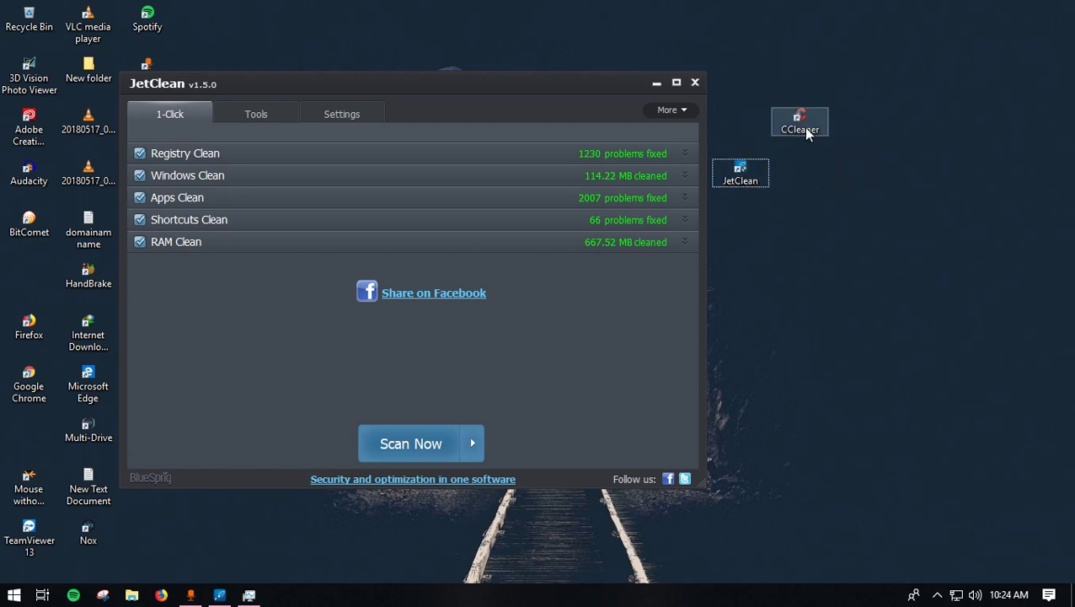
# Step: Shift the CCleaner and JetClean shortcuts further right, then reposition the JetClean window
pyautogui.moveTo(807, 135); pyautogui.dragTo(901, 124)
pyautogui.moveTo(715, 135); pyautogui.dragTo(759, 229)
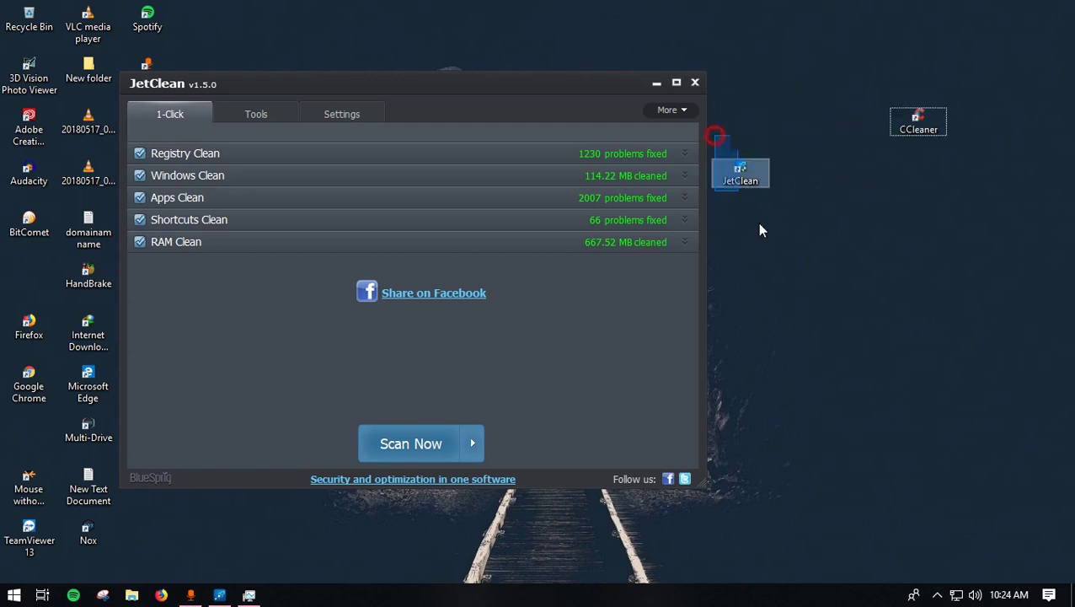
pyautogui.moveTo(750, 175); pyautogui.dragTo(806, 182)
pyautogui.click(792, 84)
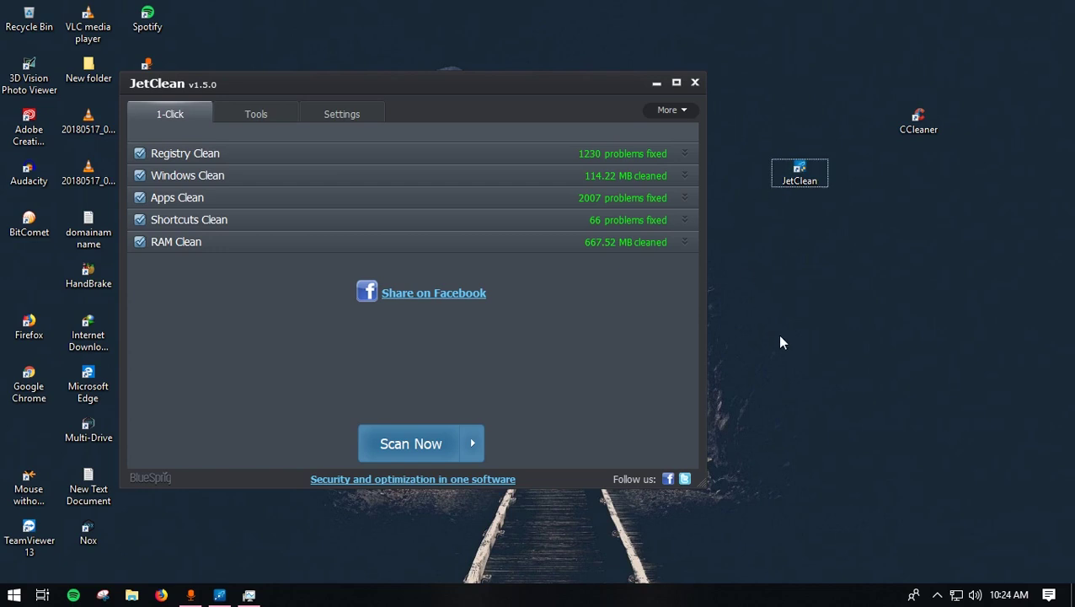
pyautogui.moveTo(742, 114); pyautogui.dragTo(857, 217)
pyautogui.moveTo(895, 82); pyautogui.dragTo(966, 165)
pyautogui.moveTo(491, 92); pyautogui.dragTo(559, 61)
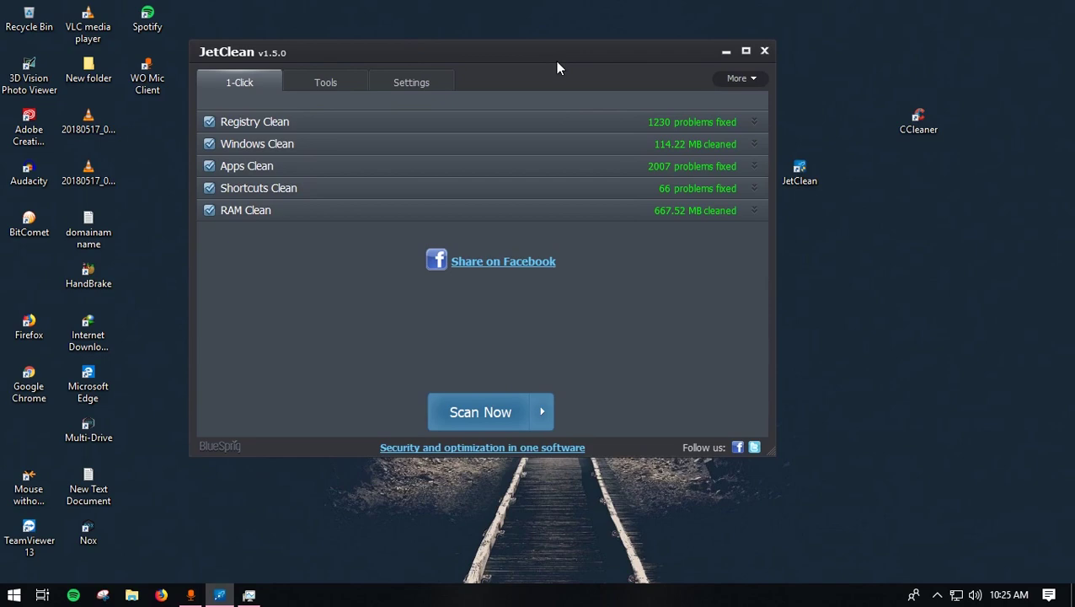
pyautogui.hotkey('ctrl', 'shift', 'Escape')
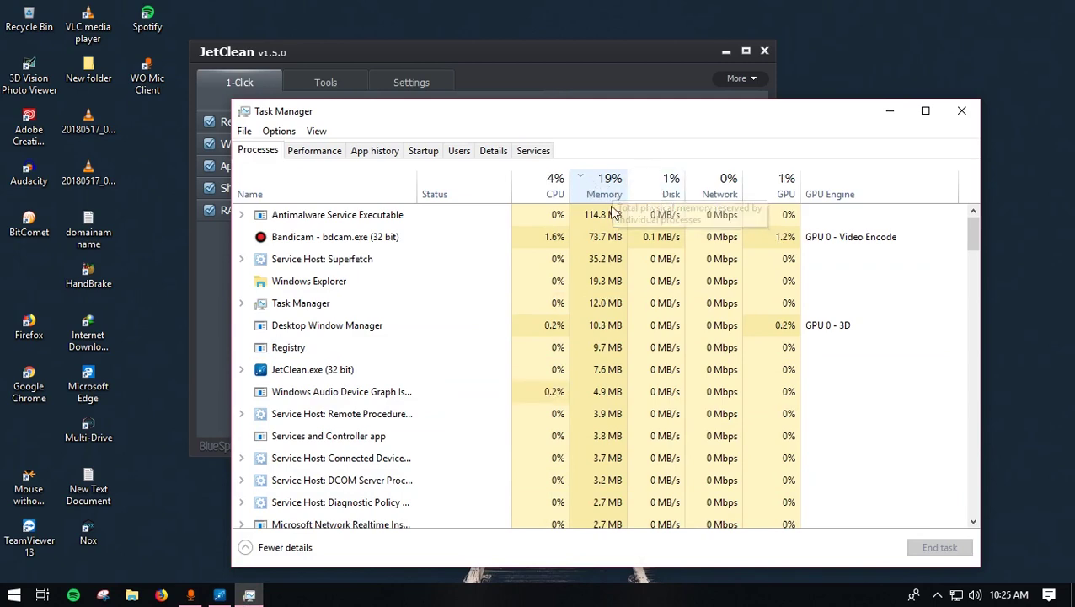
pyautogui.moveTo(632, 118); pyautogui.dragTo(720, 85)
pyautogui.click(372, 54)
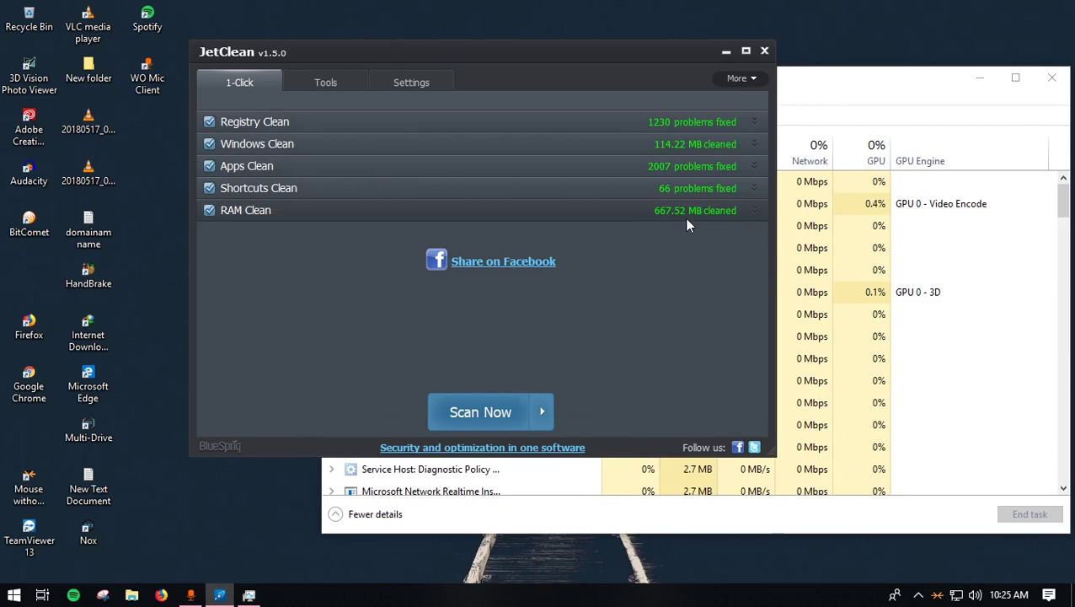
pyautogui.click(853, 74)
pyautogui.moveTo(887, 84); pyautogui.dragTo(713, 116)
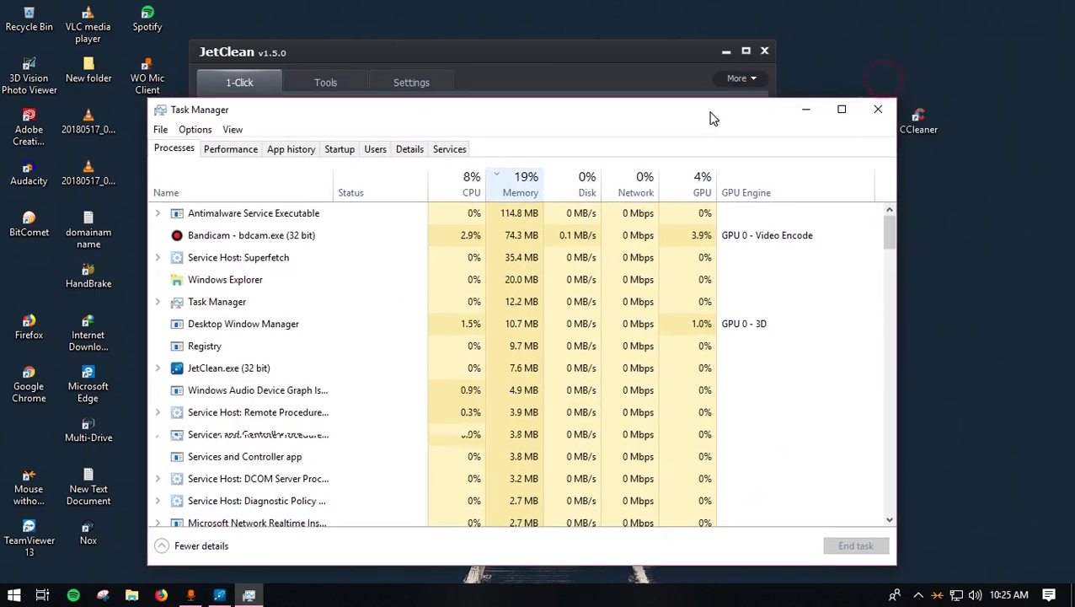
pyautogui.click(874, 110)
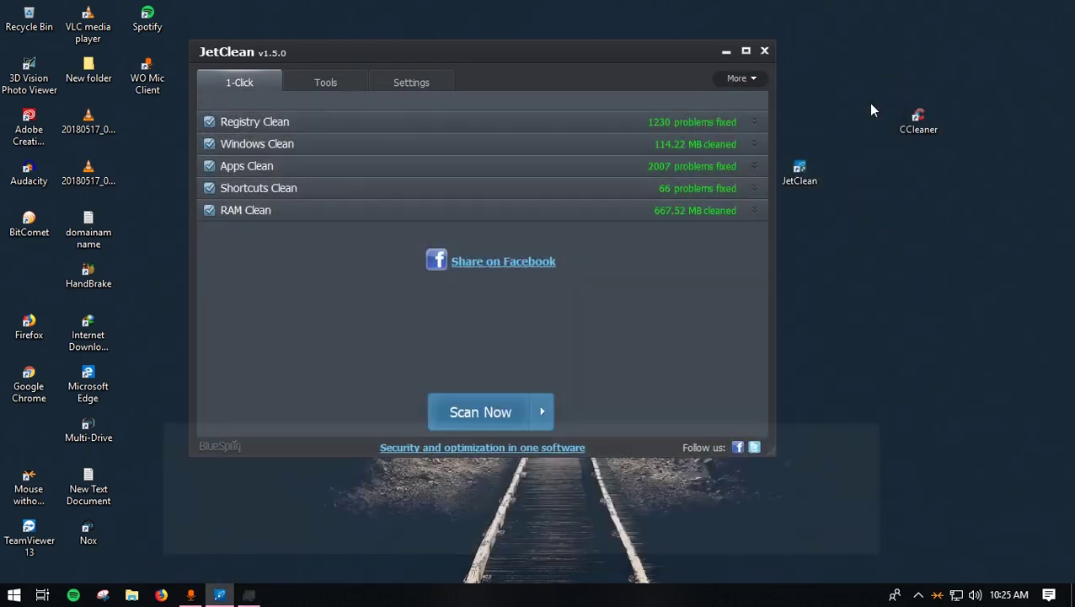